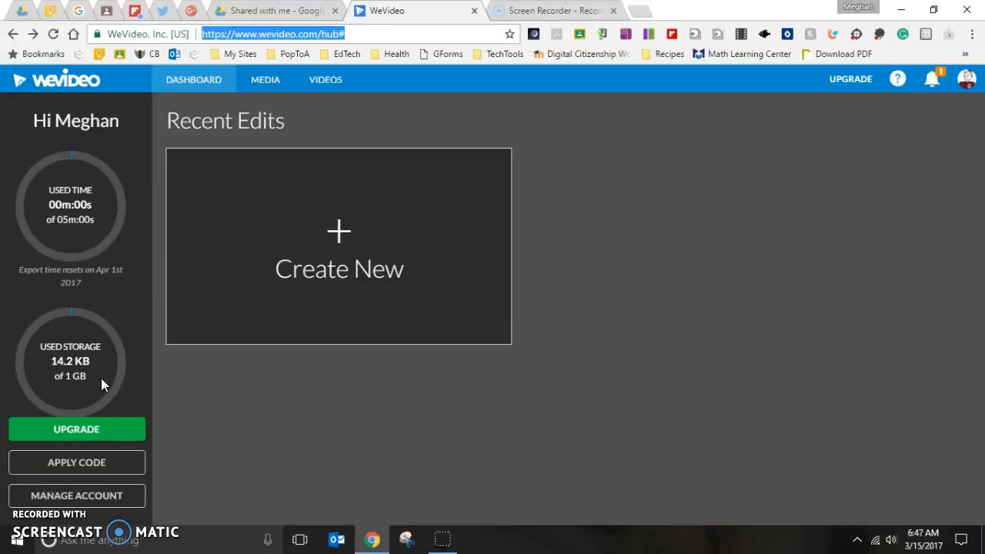
Step: Import the video HelloCampers.mp4 from Google Drive into the media library
click(94, 495)
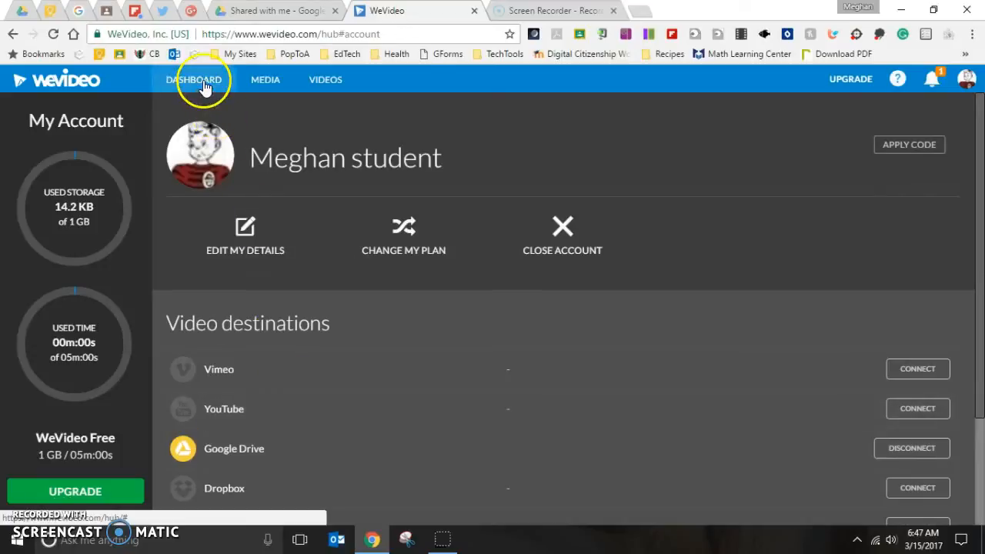
click(269, 82)
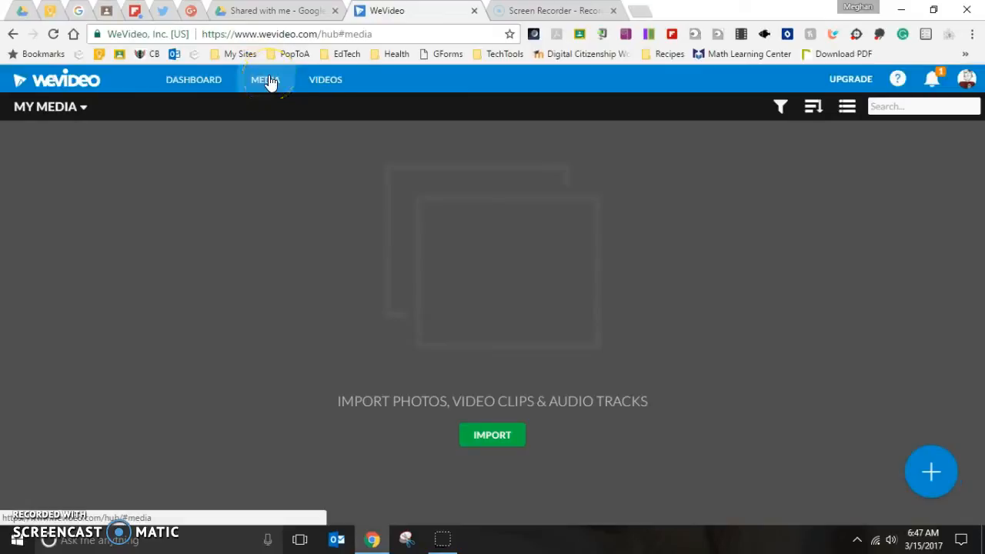
click(493, 435)
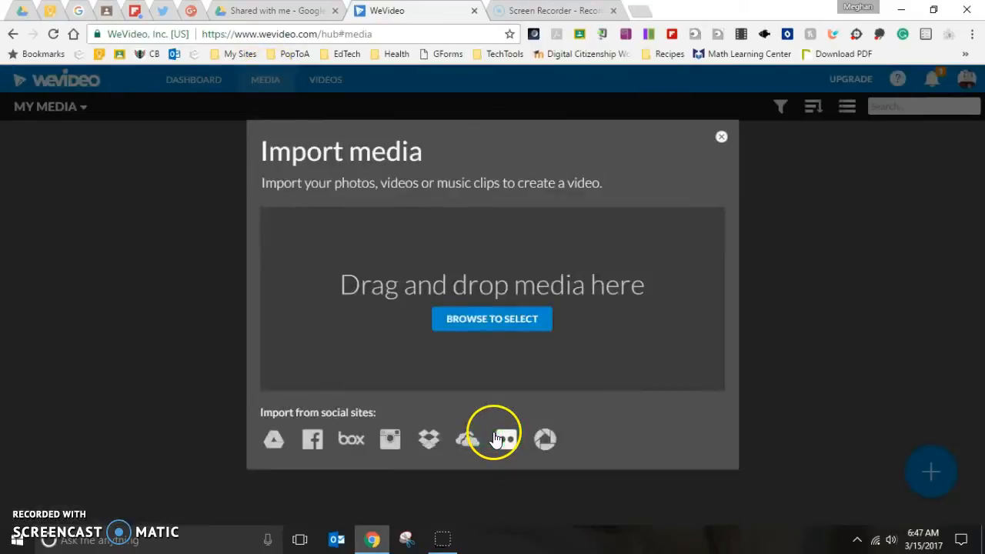
click(274, 441)
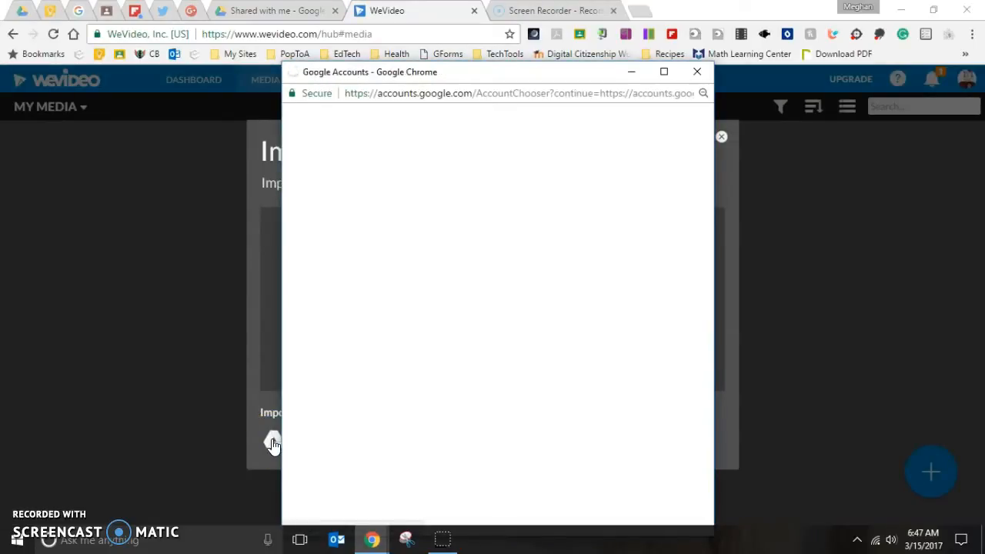
click(502, 231)
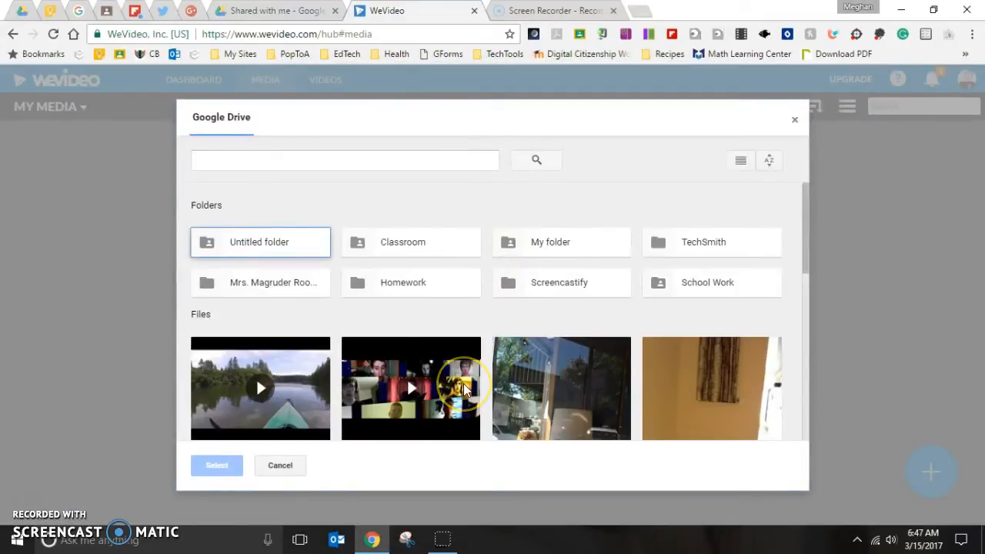
click(364, 398)
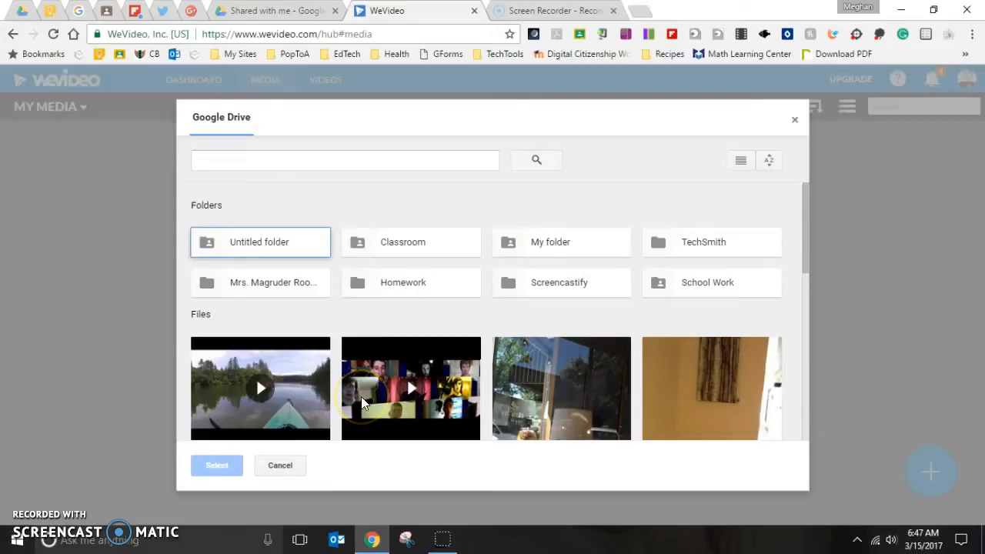
click(404, 331)
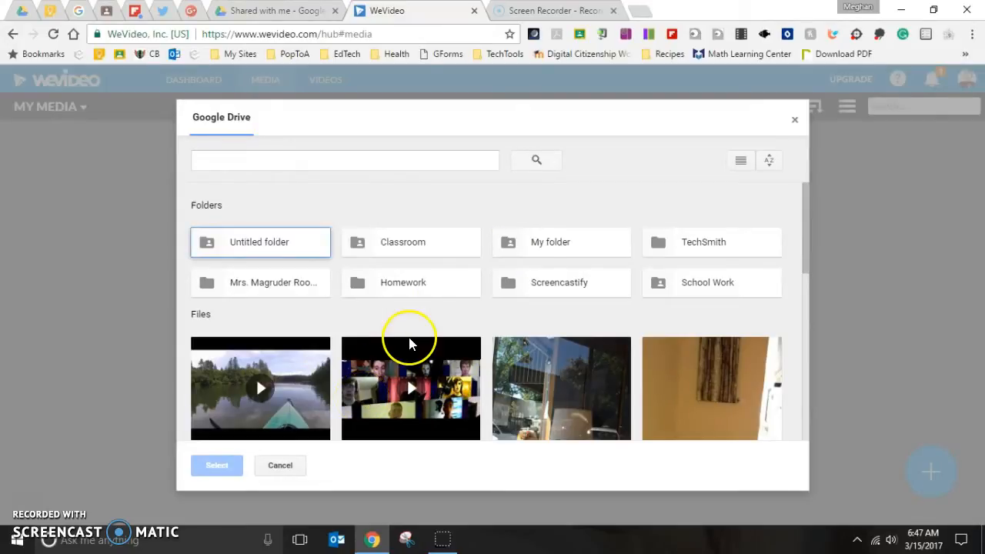
click(273, 385)
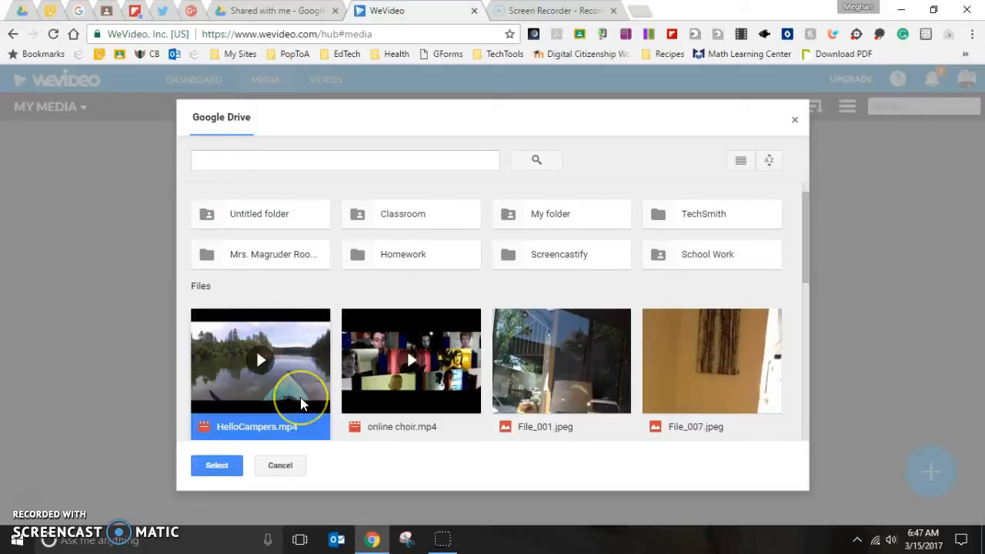
click(222, 468)
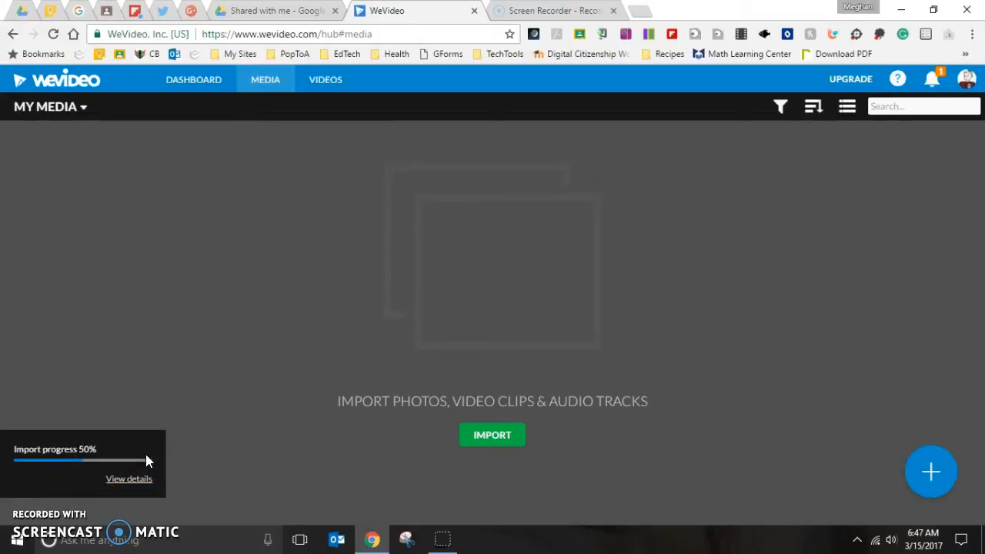
Step: Open the computer file browser for importing media and go to the Downloads folder
click(494, 435)
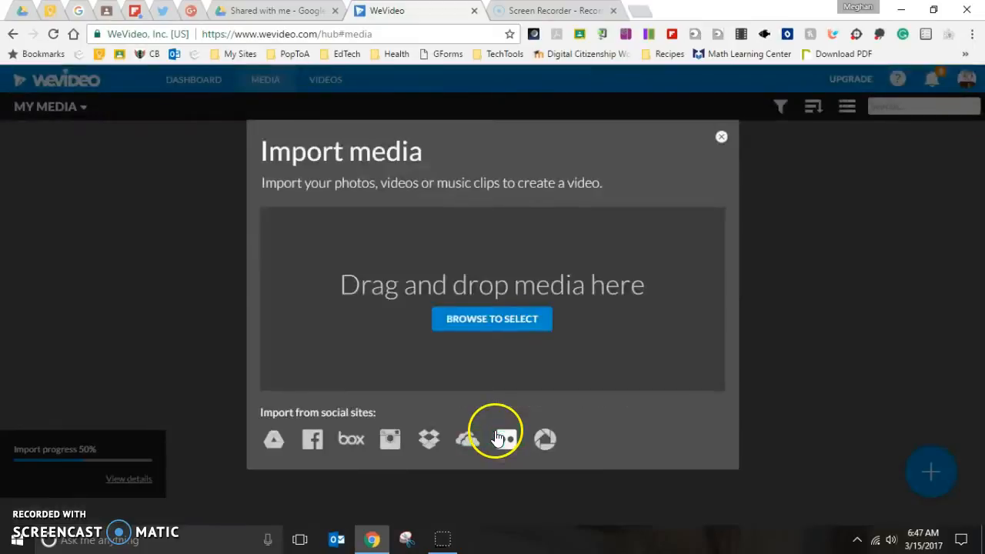
click(509, 323)
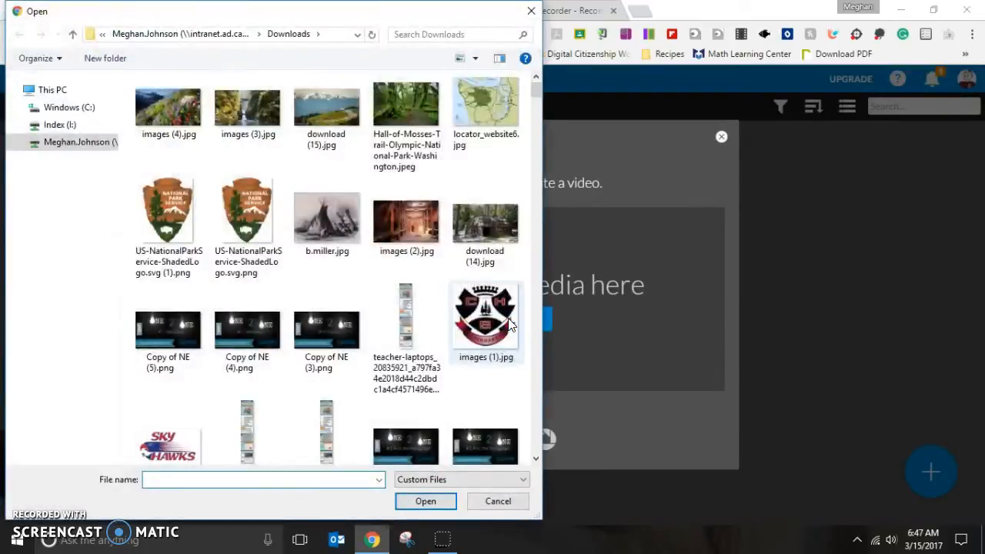
click(61, 146)
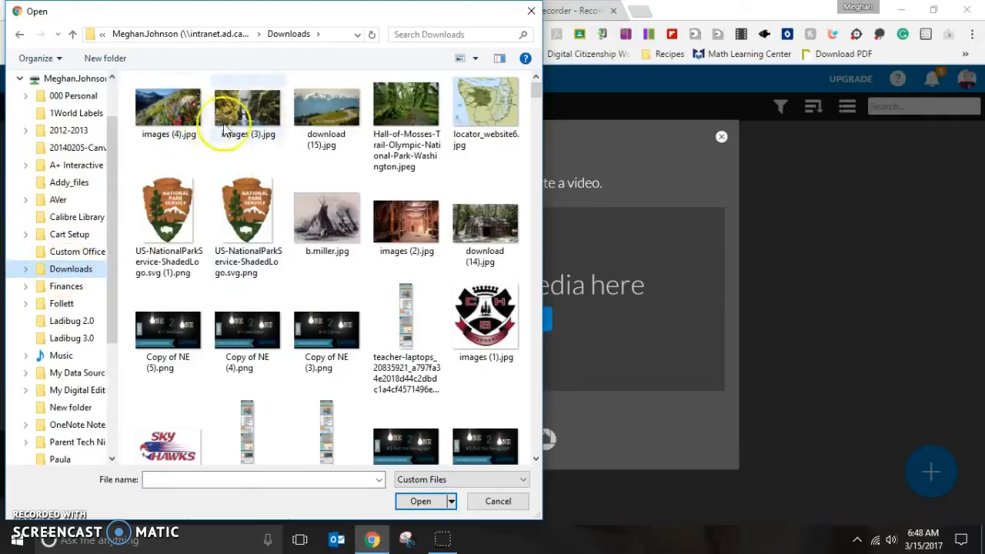
right_click(336, 167)
mouse_move(342, 177)
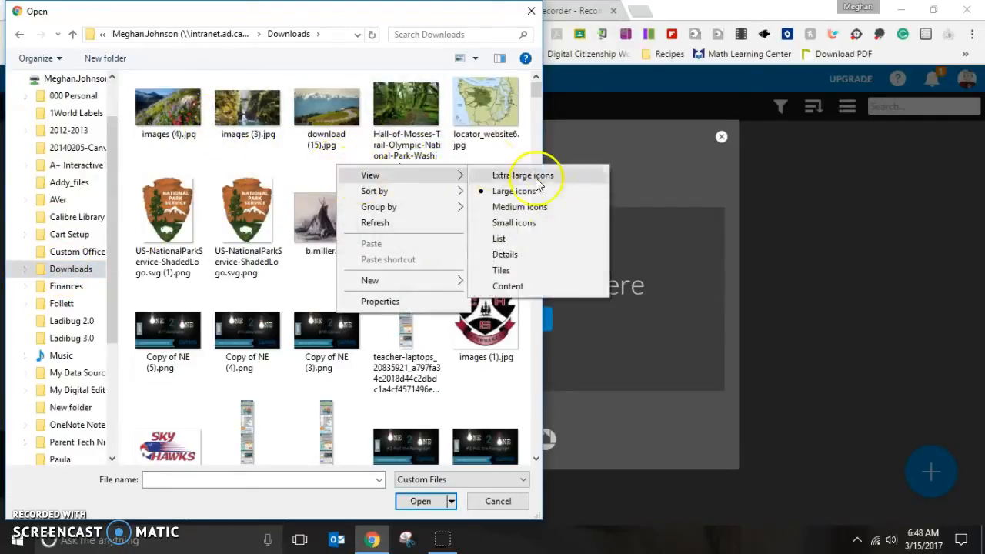
click(528, 257)
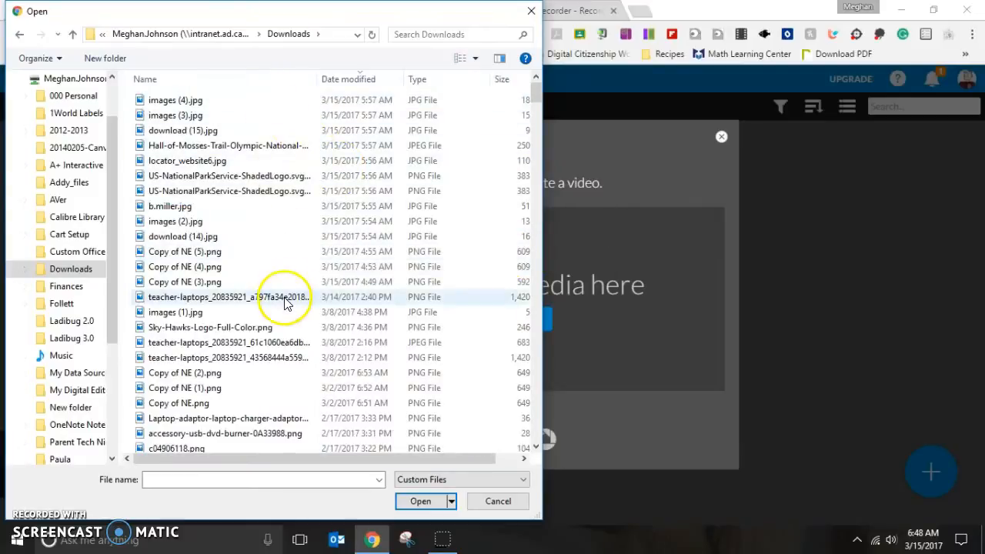
right_click(286, 117)
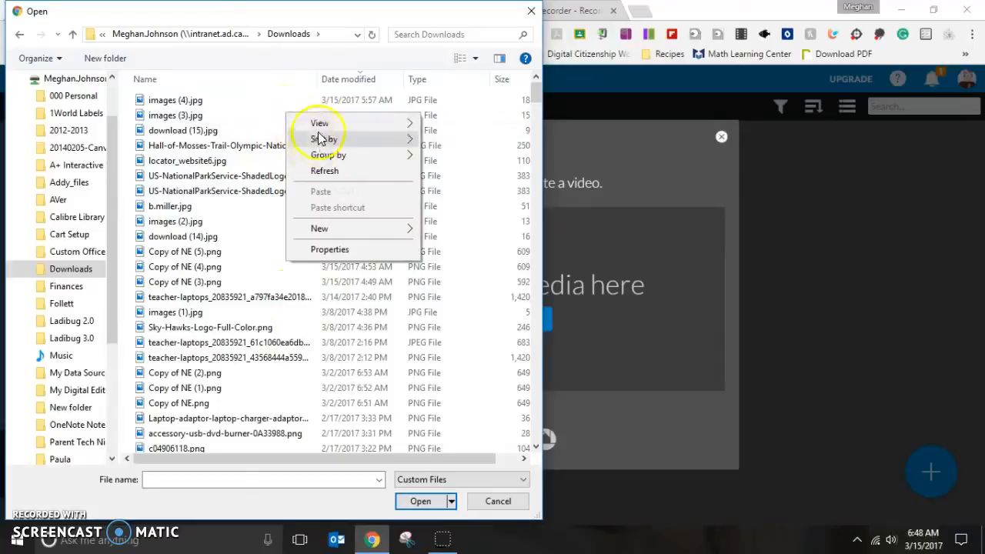
mouse_move(323, 125)
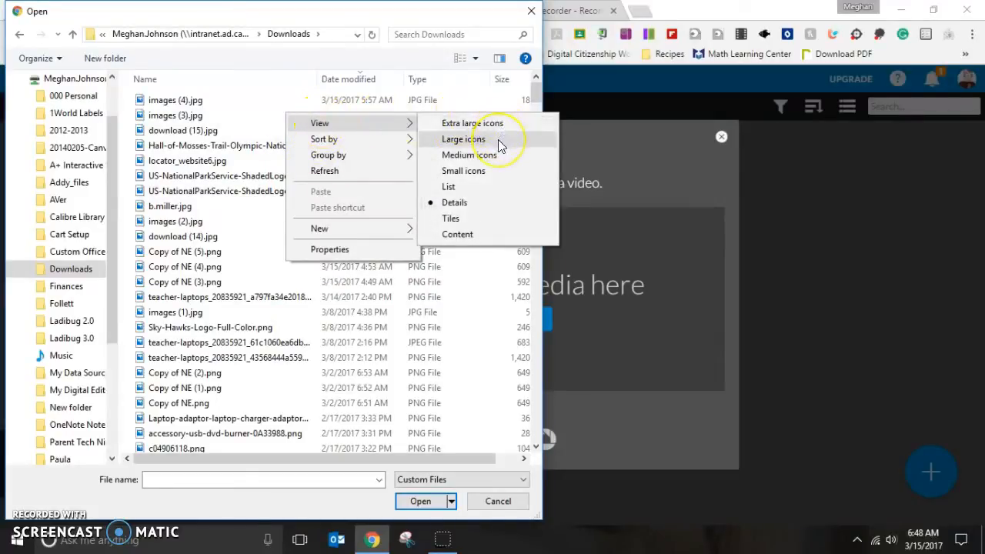
click(463, 140)
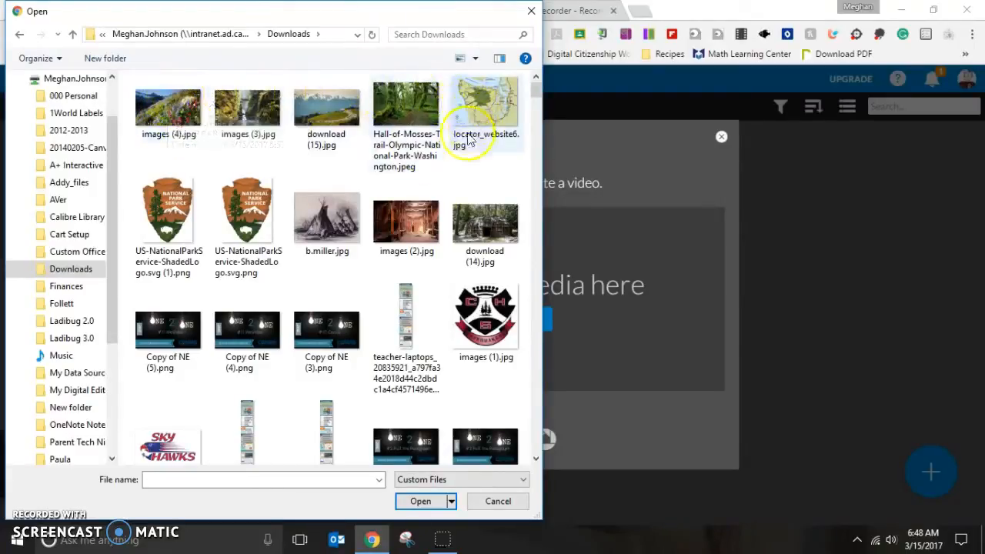
Step: Select the six files from images (4).jpg through US-NationalParkService-ShadedLogo.svg (1).png and import them
click(159, 108)
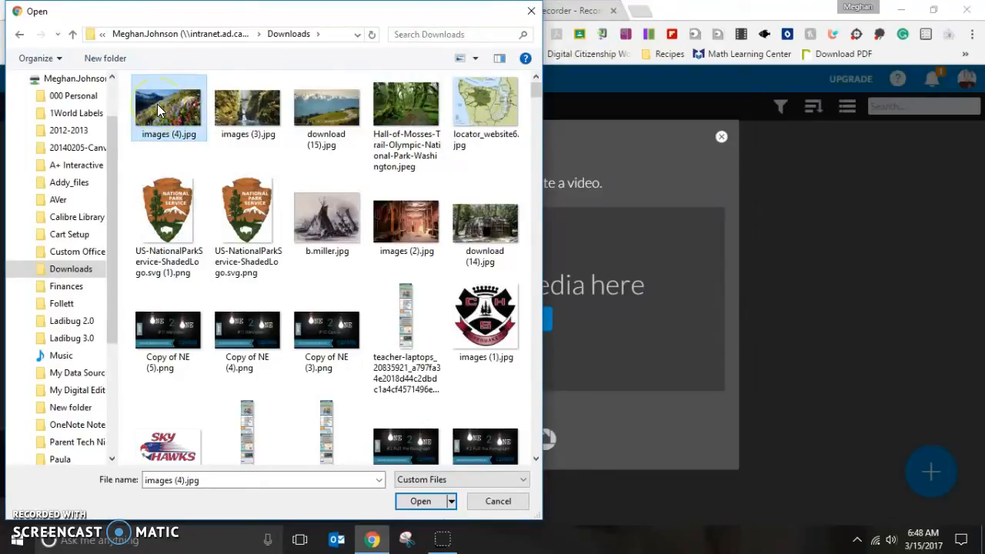
shift+click(171, 212)
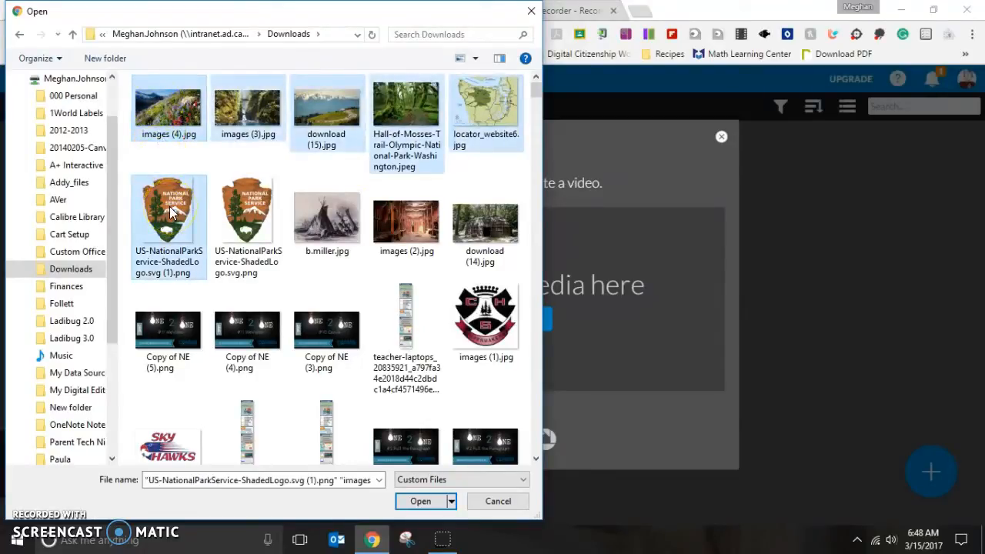
click(418, 502)
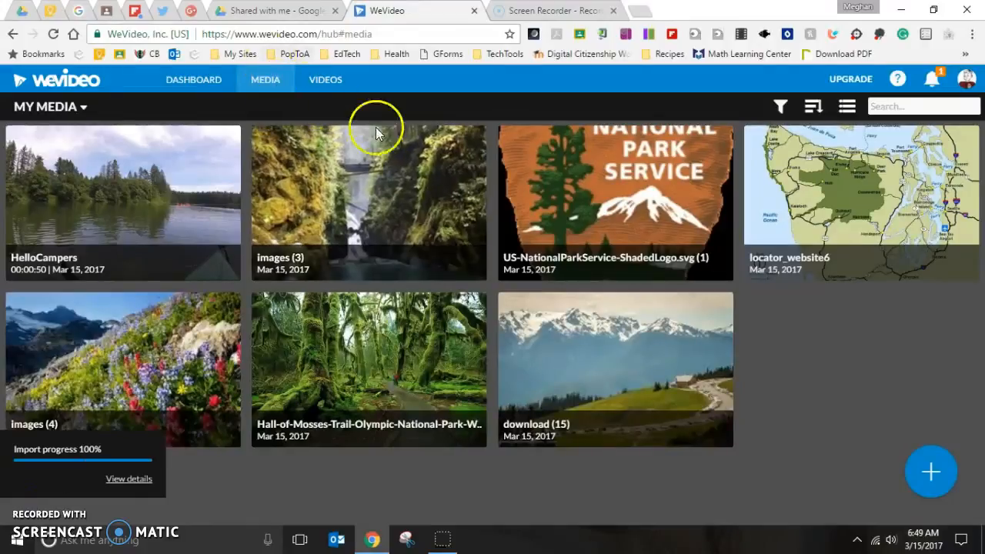
right_click(425, 173)
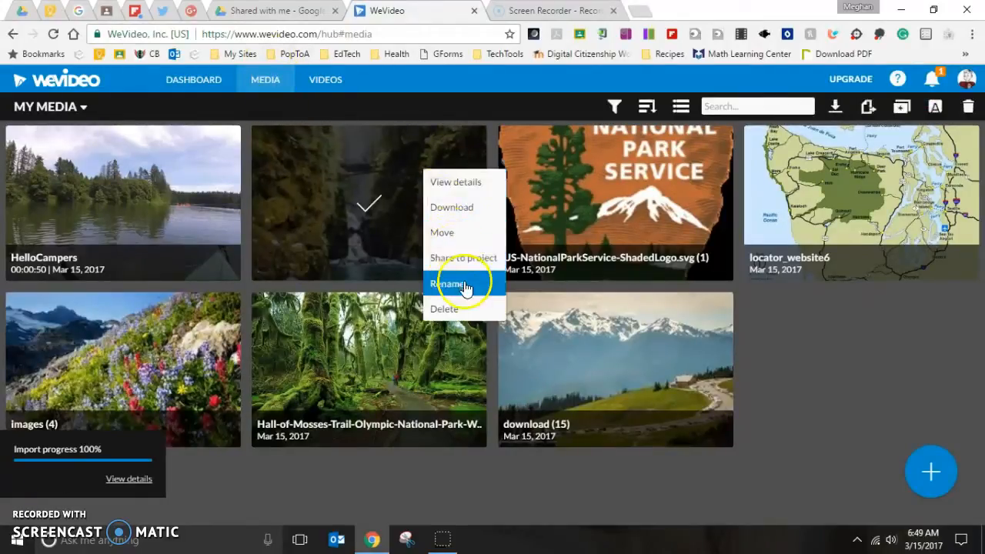
click(845, 360)
mouse_move(923, 474)
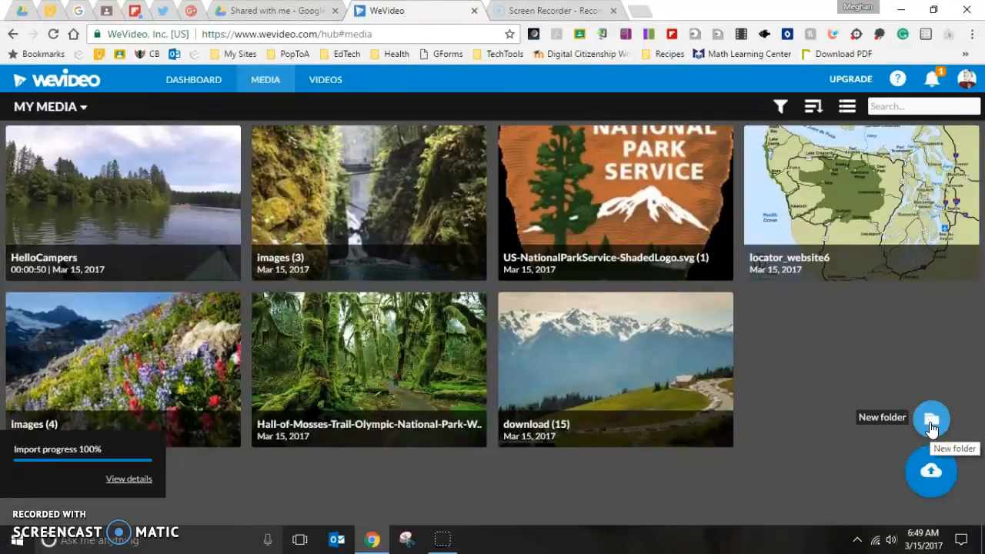
click(567, 264)
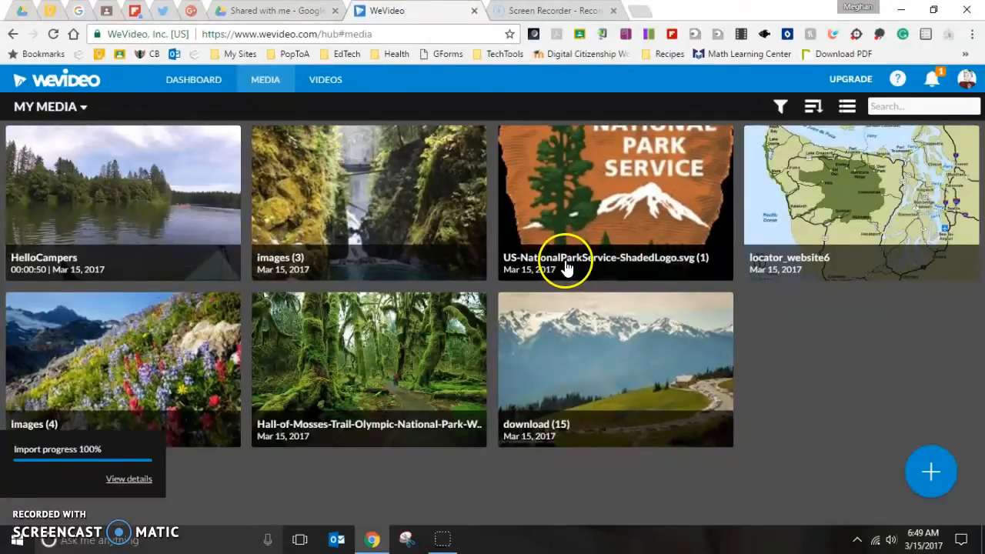
Step: Start a new video and add the US-NationalParkService logo image to the Video 1 track
click(340, 82)
click(492, 435)
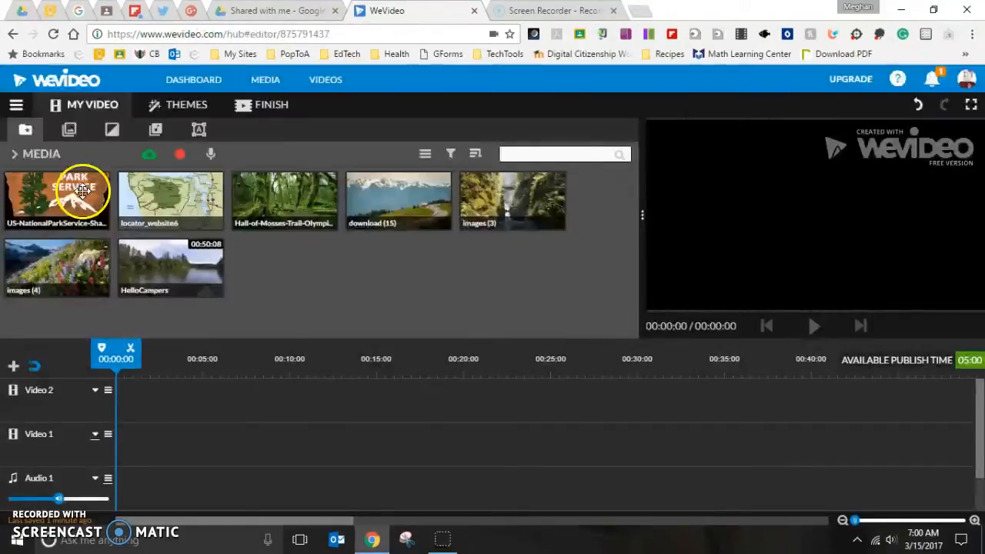
click(82, 191)
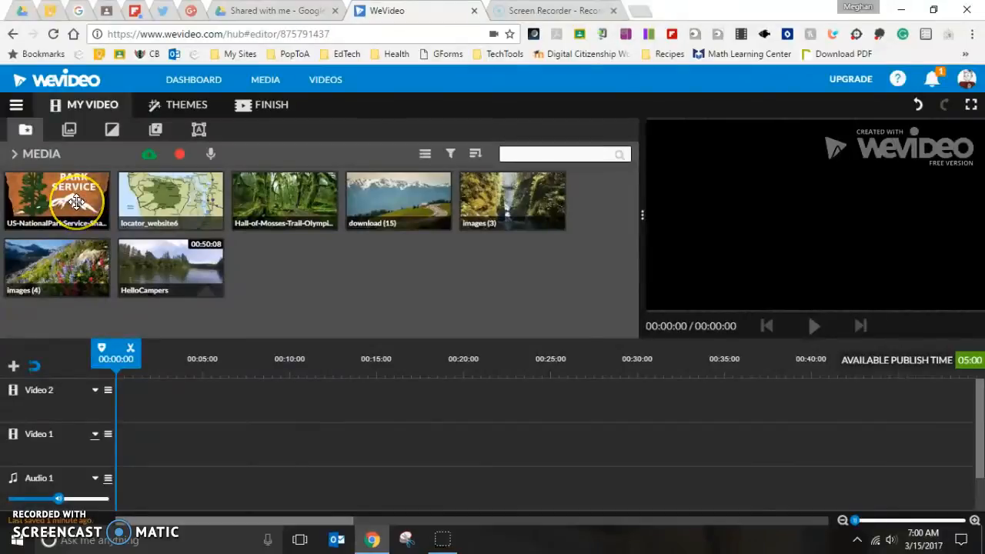
drag(76, 201, 128, 439)
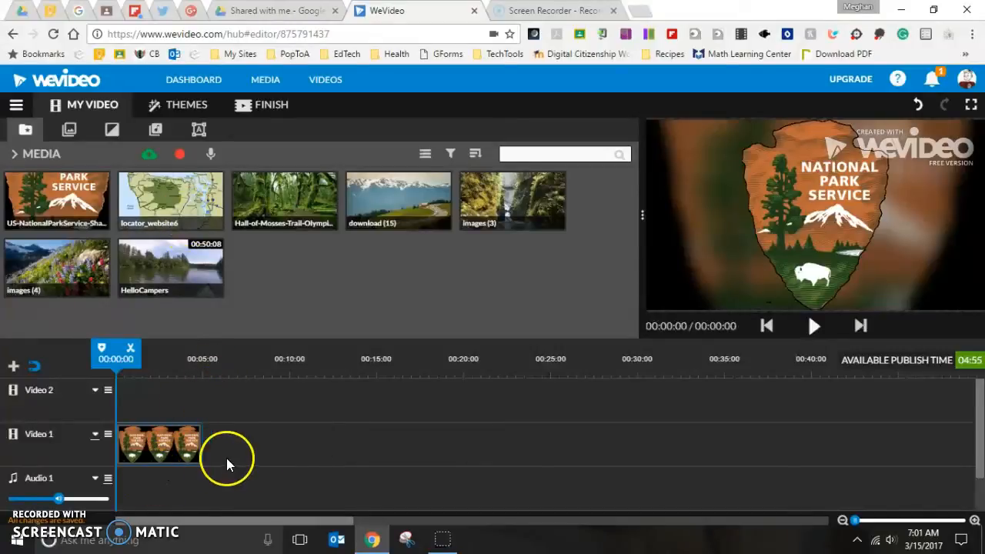
Step: Record a voiceover narration of about 9 seconds for the logo and add it to the timeline
click(211, 155)
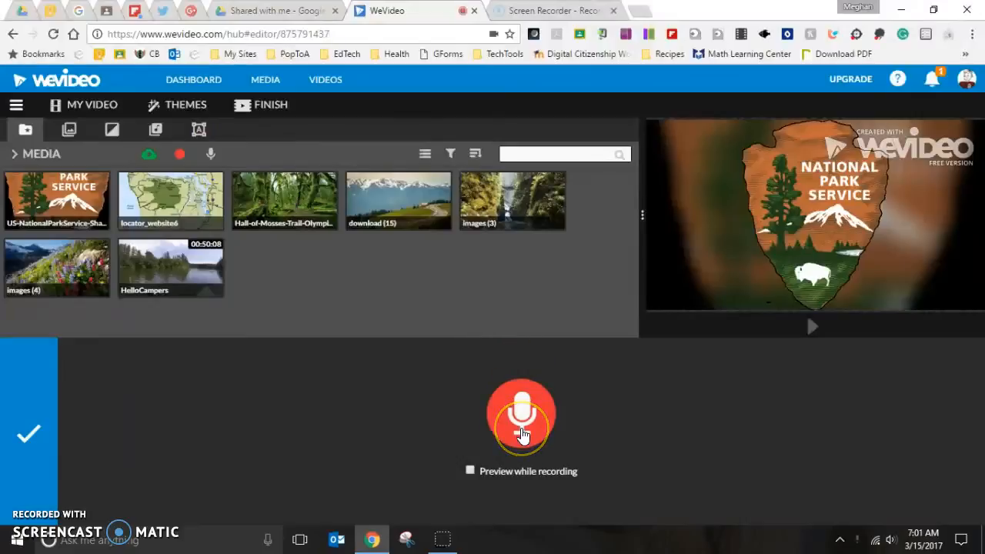
click(522, 435)
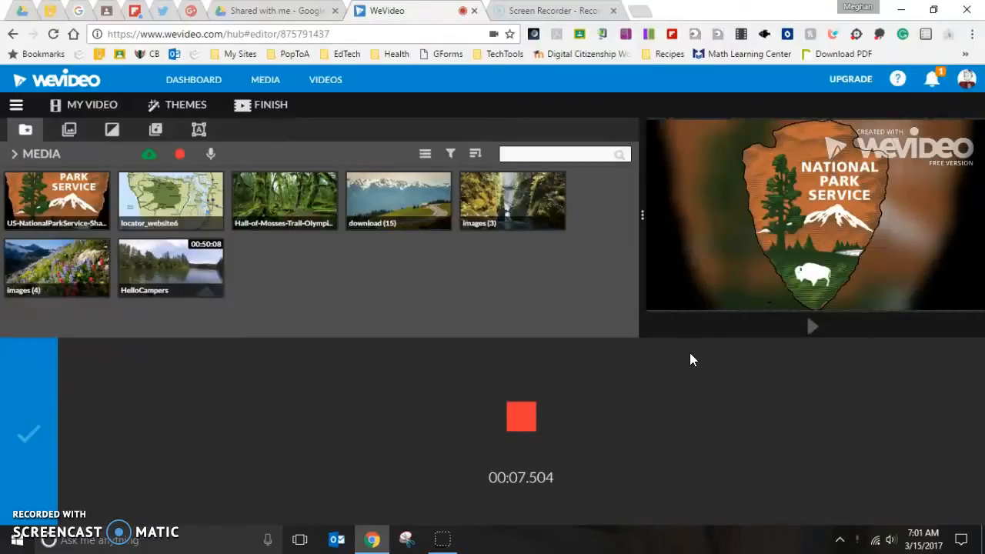
click(525, 425)
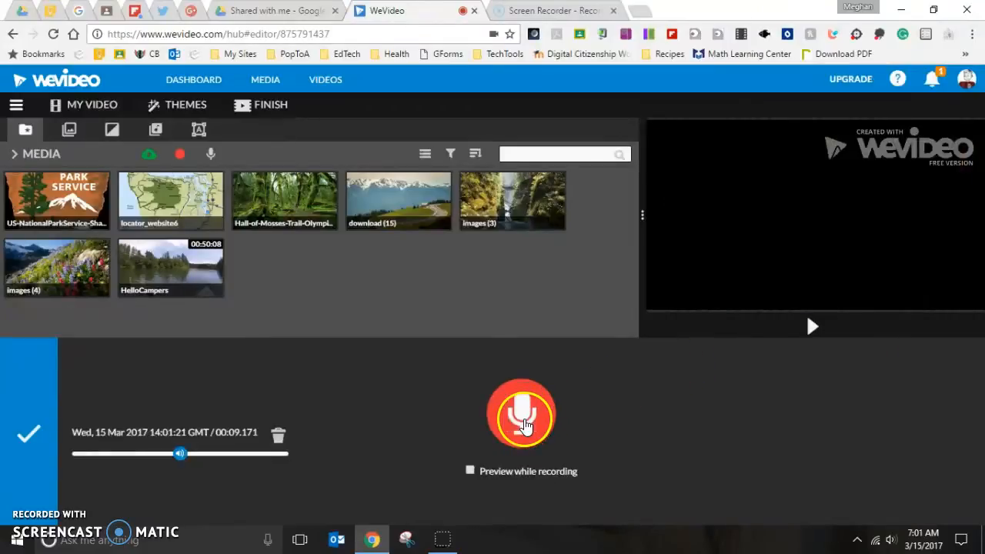
click(29, 448)
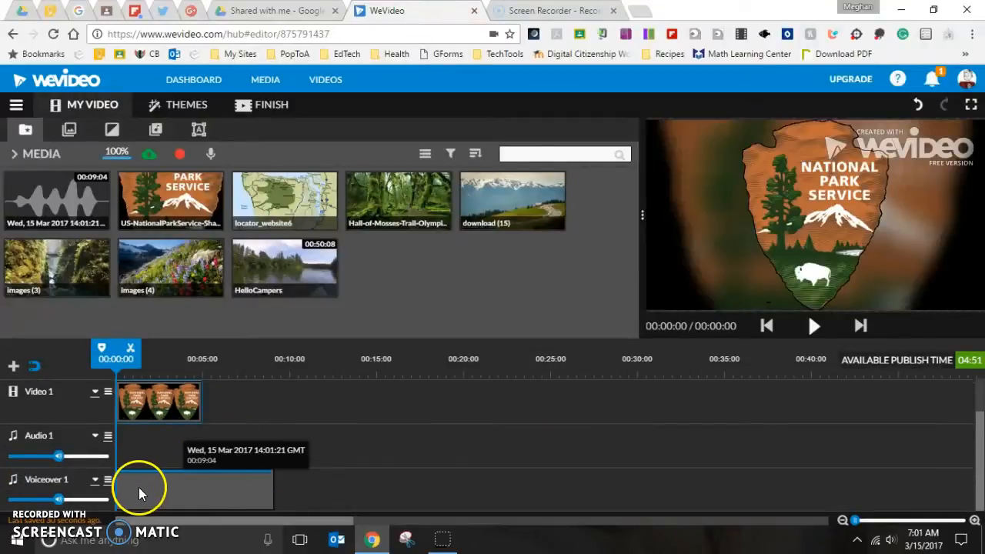
Step: Stretch the logo clip to about 9 seconds so it matches the voiceover
click(137, 400)
drag(198, 398, 273, 397)
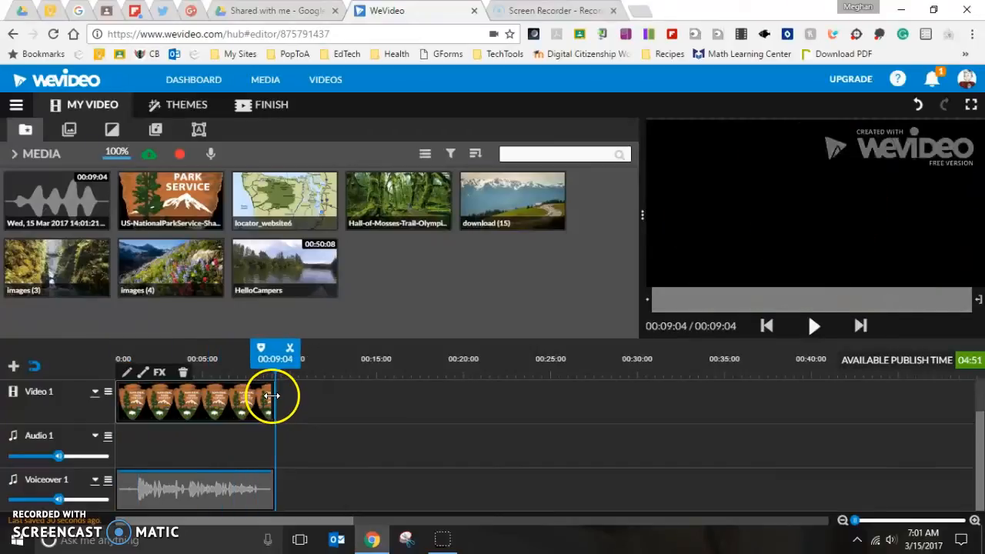
Step: Add the locator_website6 map image right after the logo on the Video 1 track
click(278, 211)
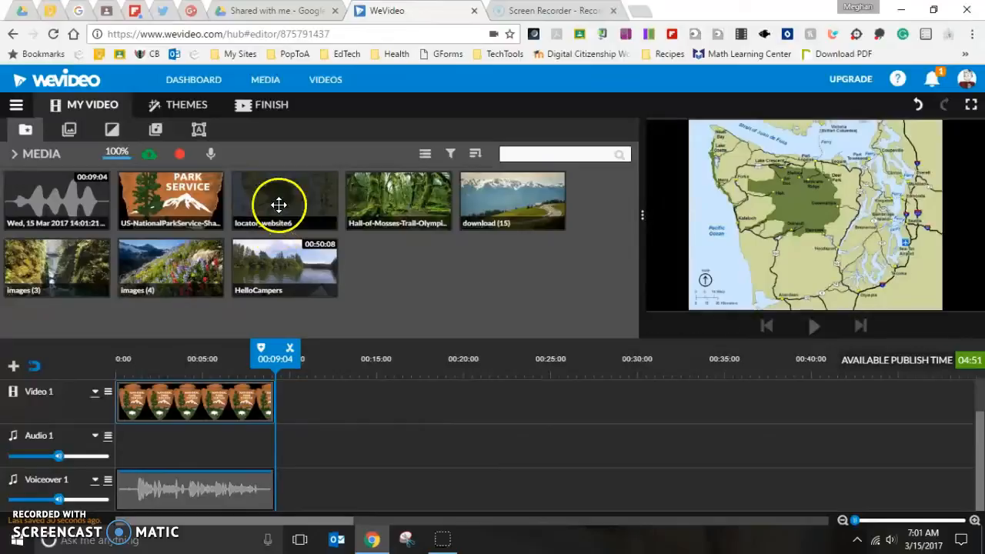
drag(278, 212, 302, 443)
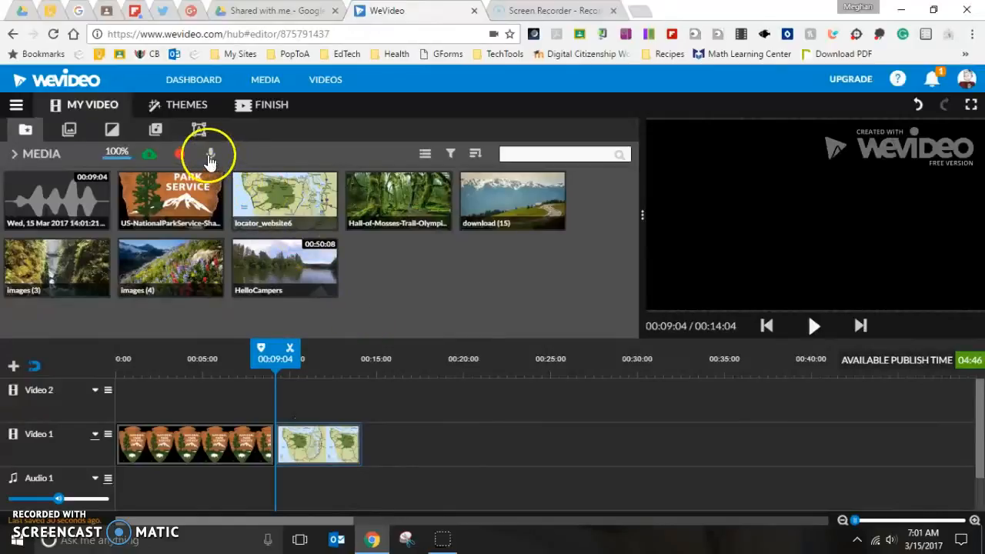
Step: Record a voiceover narration of about 8 seconds for the map image and add it to the timeline
click(210, 157)
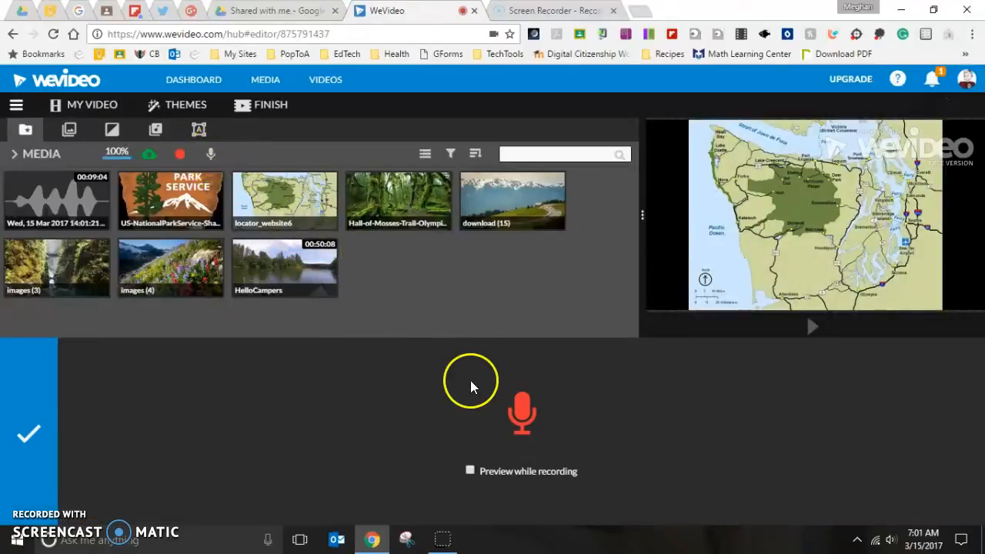
click(527, 416)
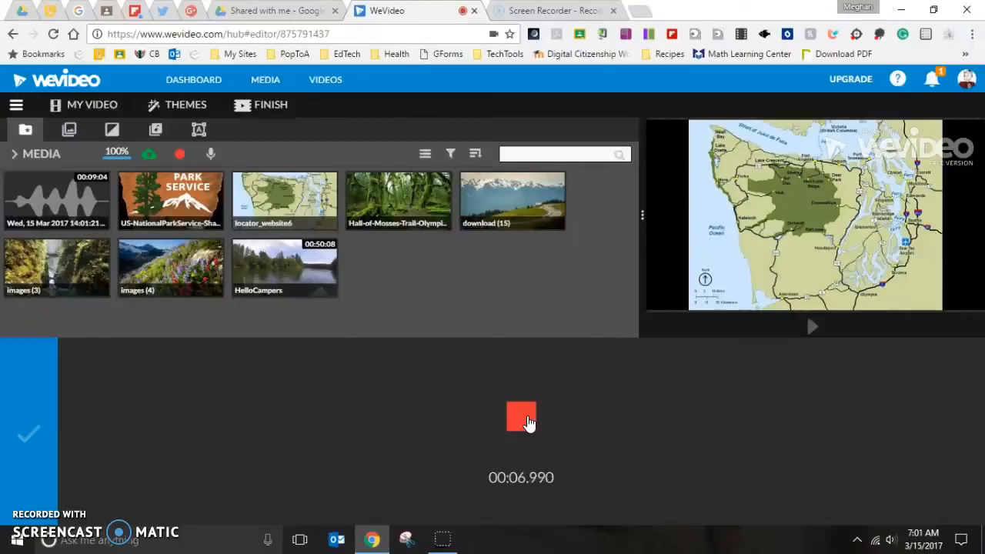
click(521, 418)
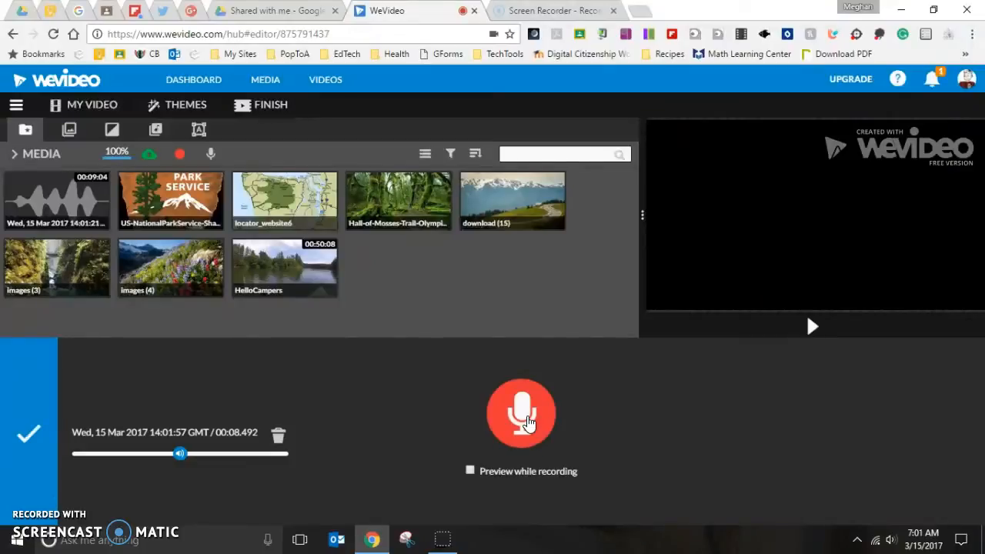
click(28, 437)
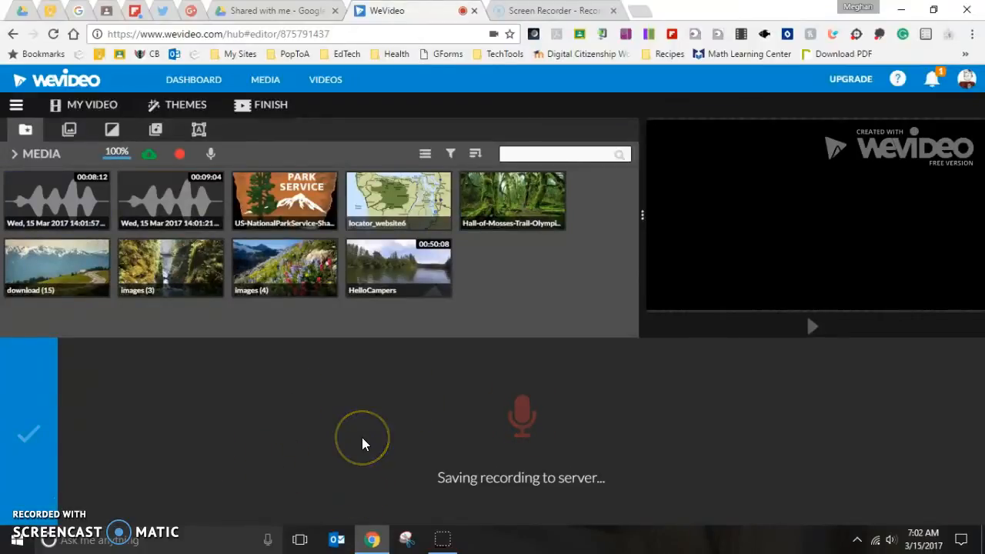
drag(347, 469, 414, 431)
Step: Zoom out the timeline and preview the logo and map clips
scroll(342, 455, up, 2)
scroll(543, 432, down, 2)
scroll(543, 432, up, 3)
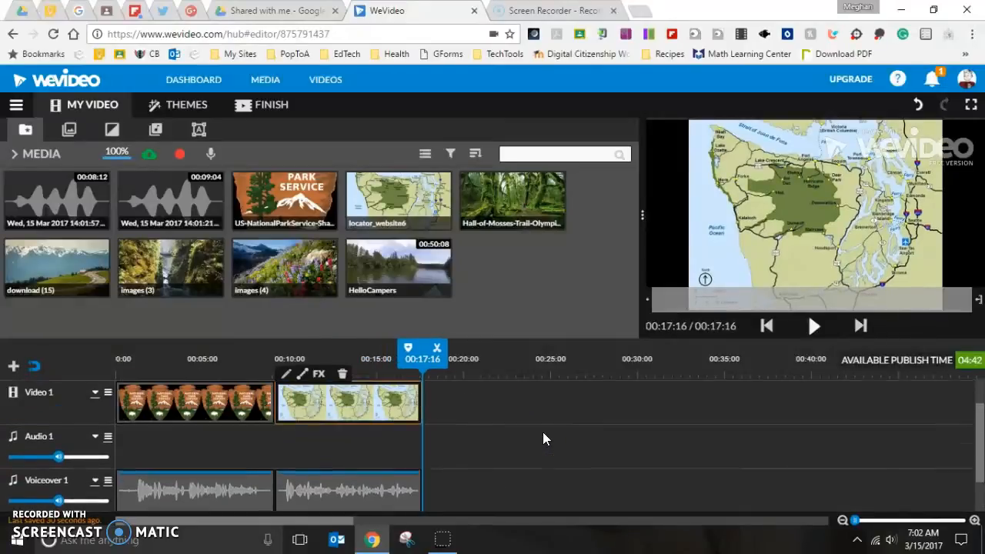
drag(855, 519, 849, 520)
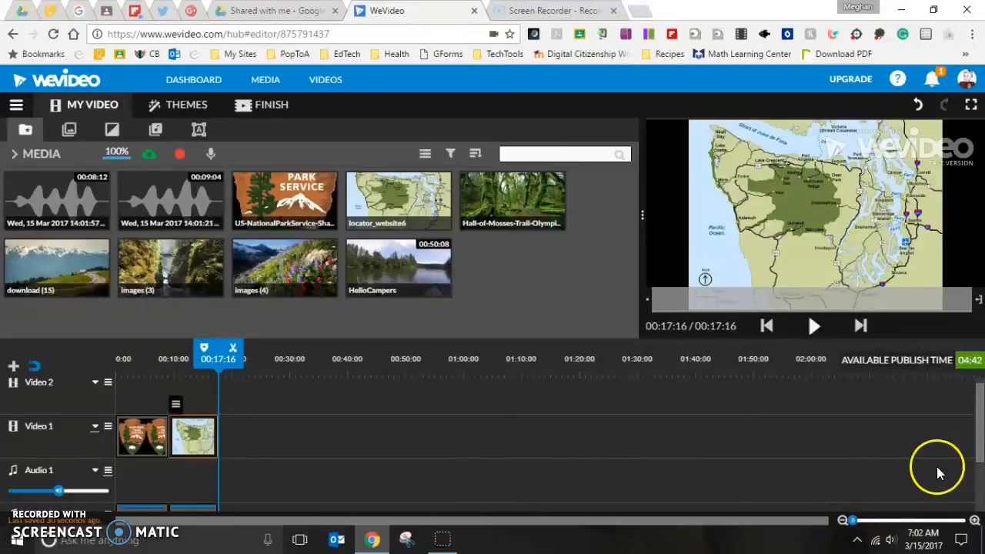
drag(852, 519, 822, 526)
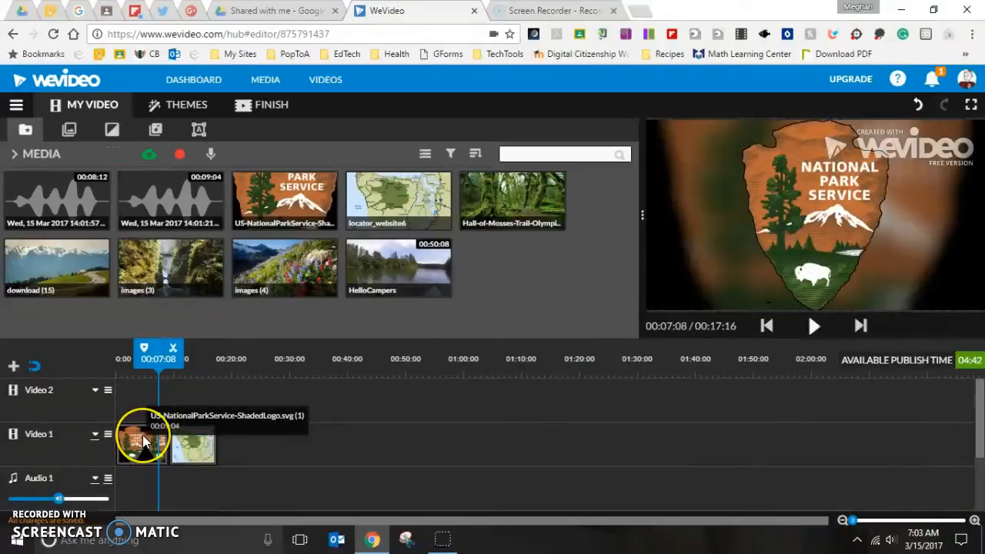
click(139, 440)
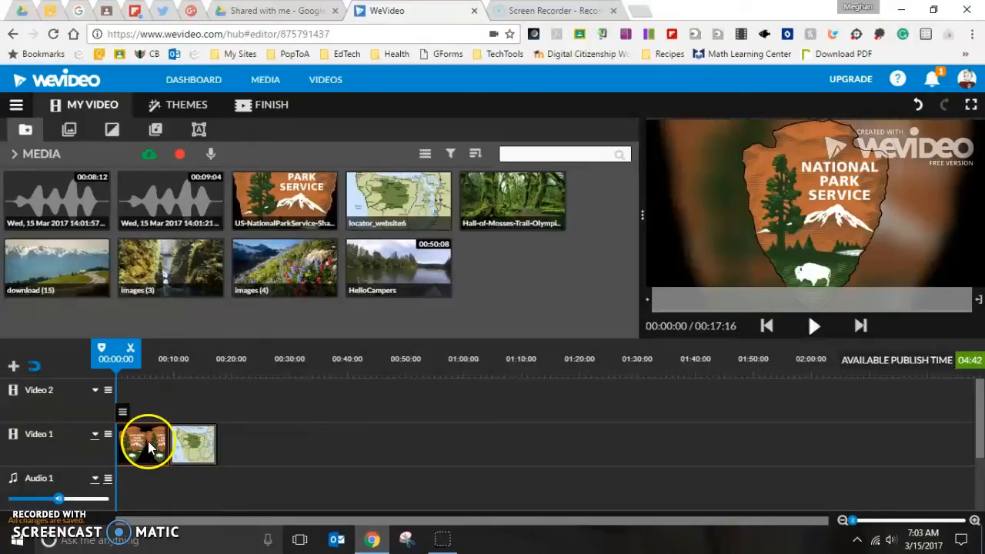
click(205, 452)
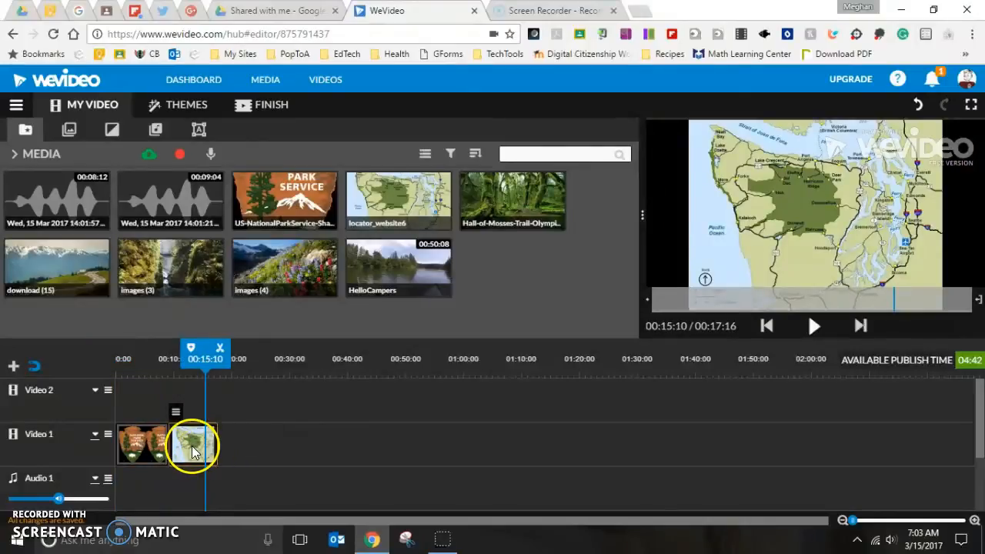
Step: Apply the Invert Colors and Sepia effects to the map clip only
mouse_move(178, 422)
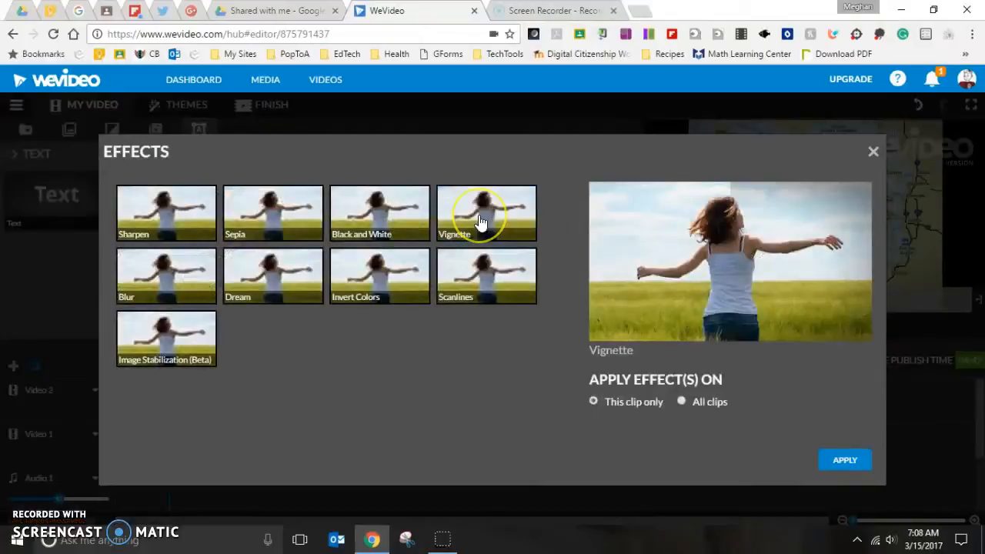
click(480, 222)
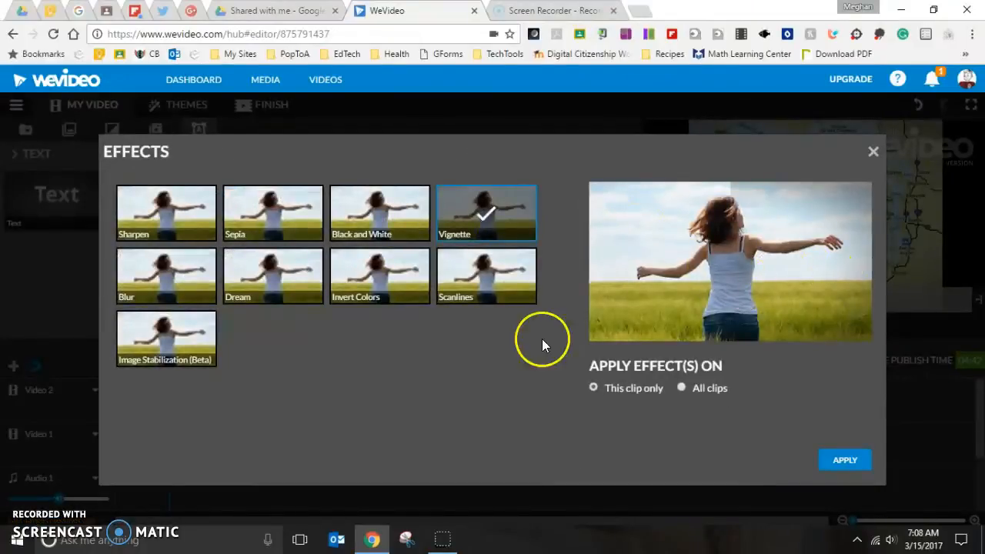
click(354, 226)
click(479, 213)
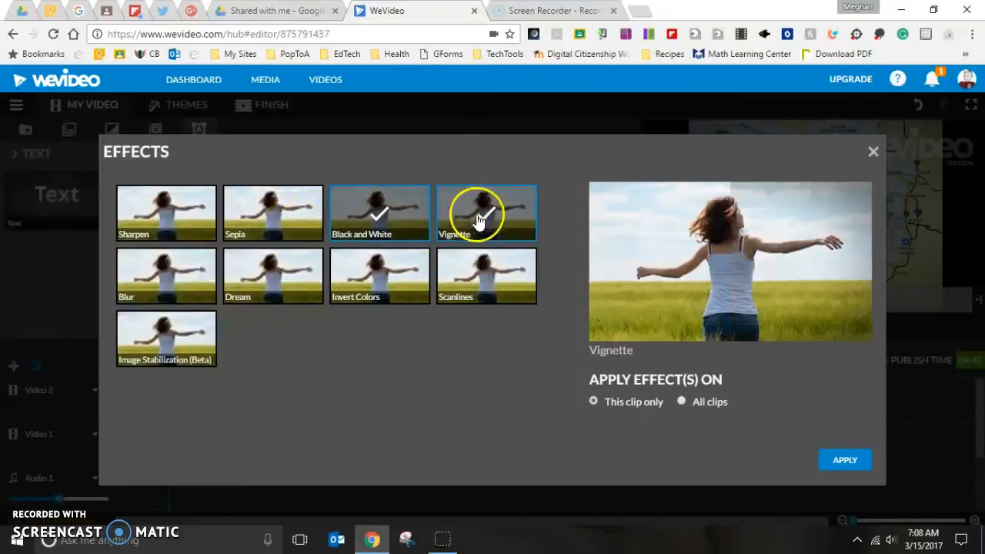
click(378, 214)
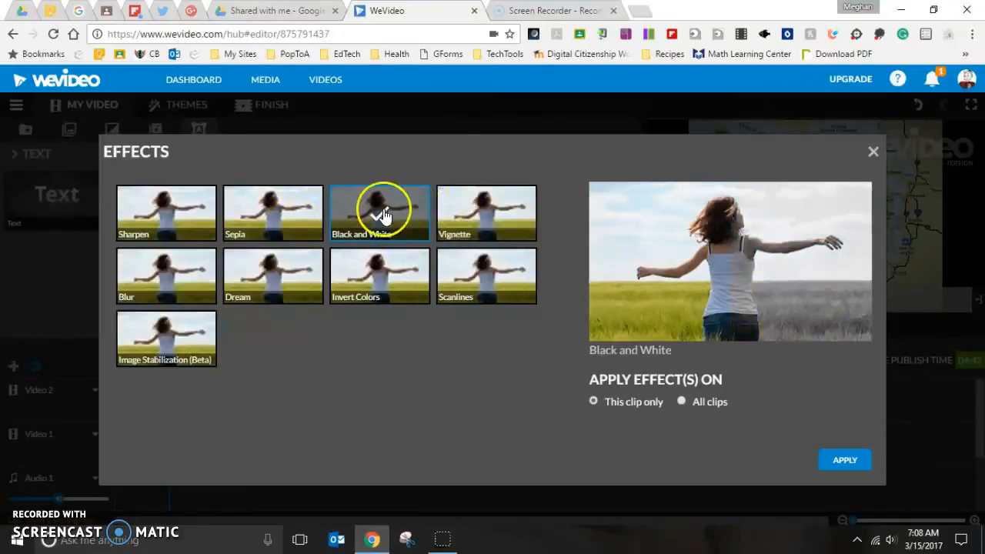
click(369, 297)
click(370, 293)
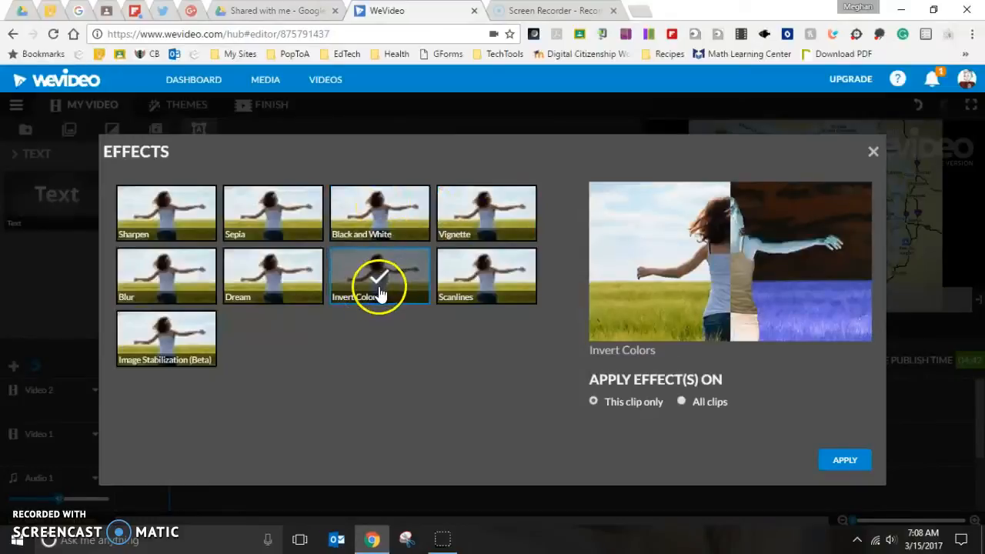
click(260, 219)
click(844, 459)
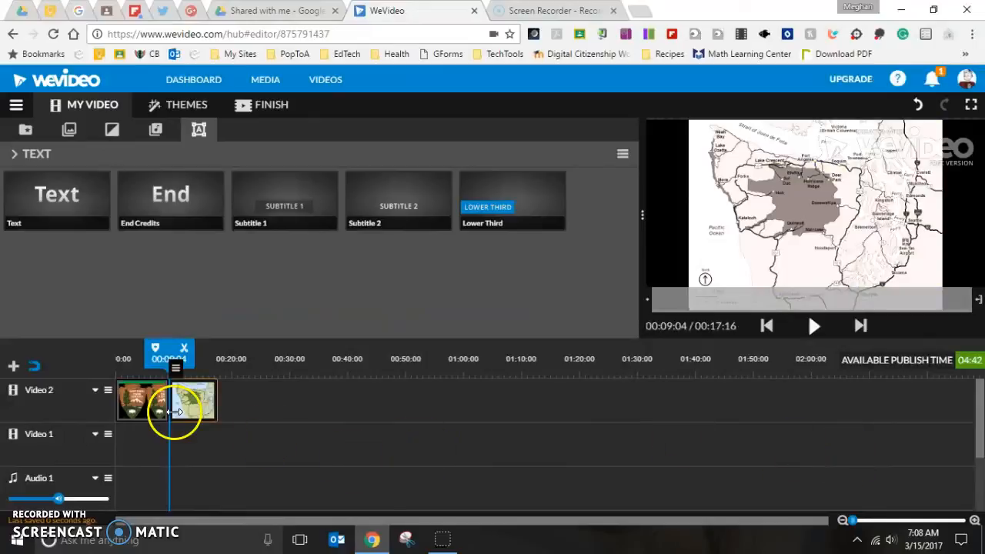
Step: Give the logo clip a 3 s video fade in and a 3 s fade out
click(138, 398)
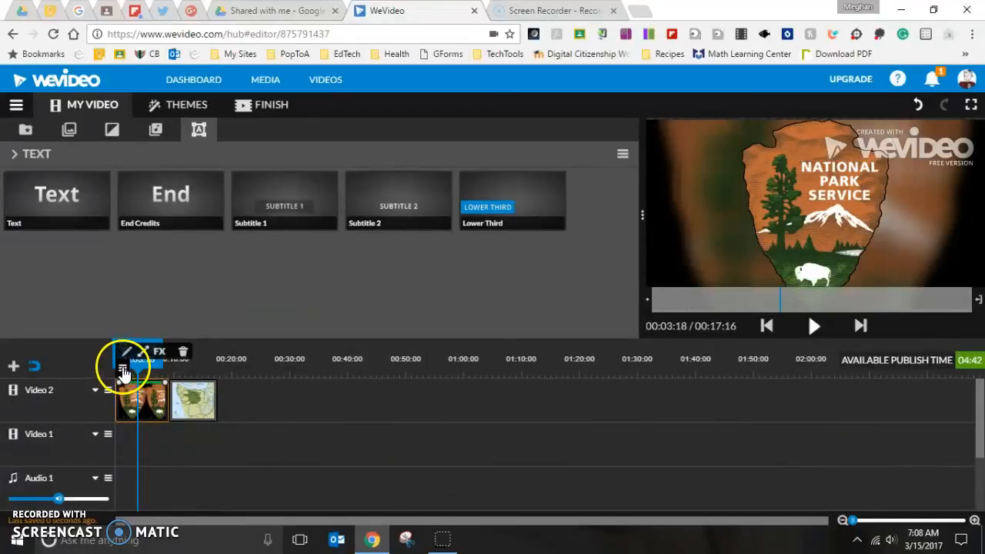
click(141, 352)
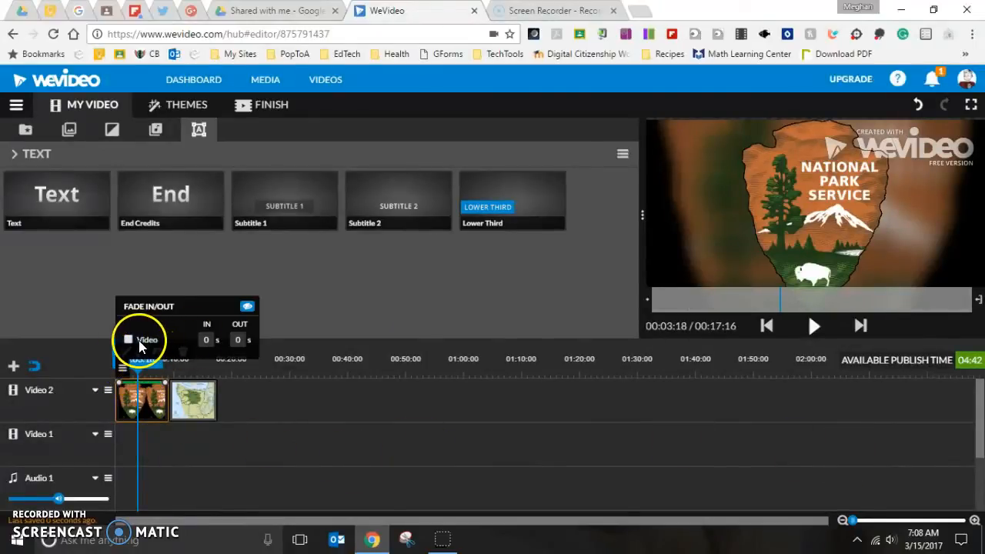
text(3)
drag(243, 340, 223, 340)
text(3)
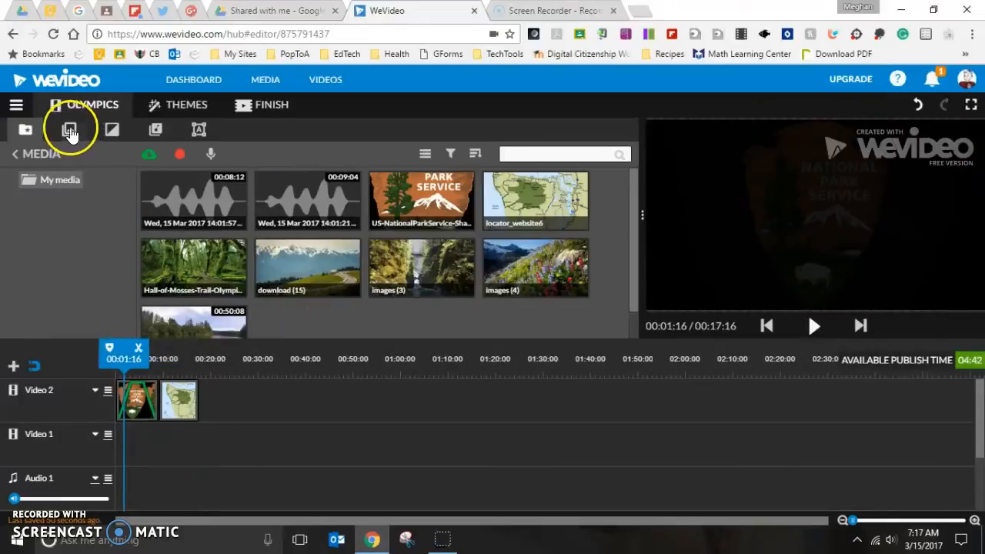
Step: Preview the Blue Smoke background and place it on the Video 1 track under the logo
click(67, 131)
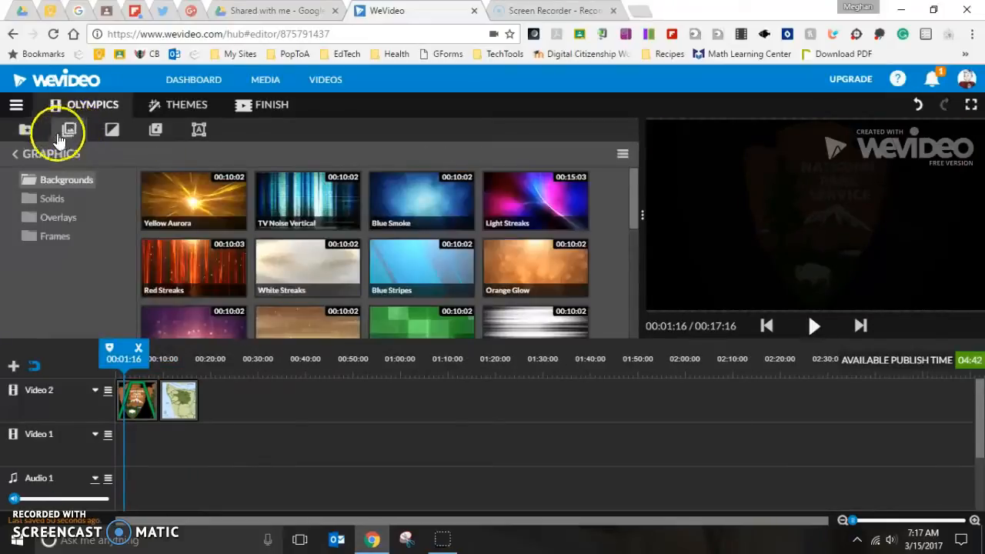
click(427, 200)
click(815, 327)
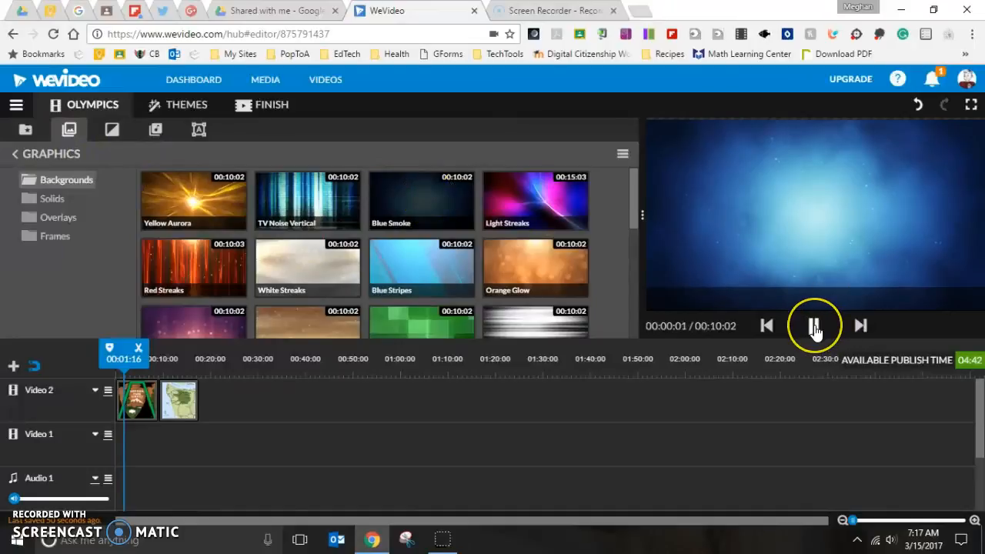
click(814, 326)
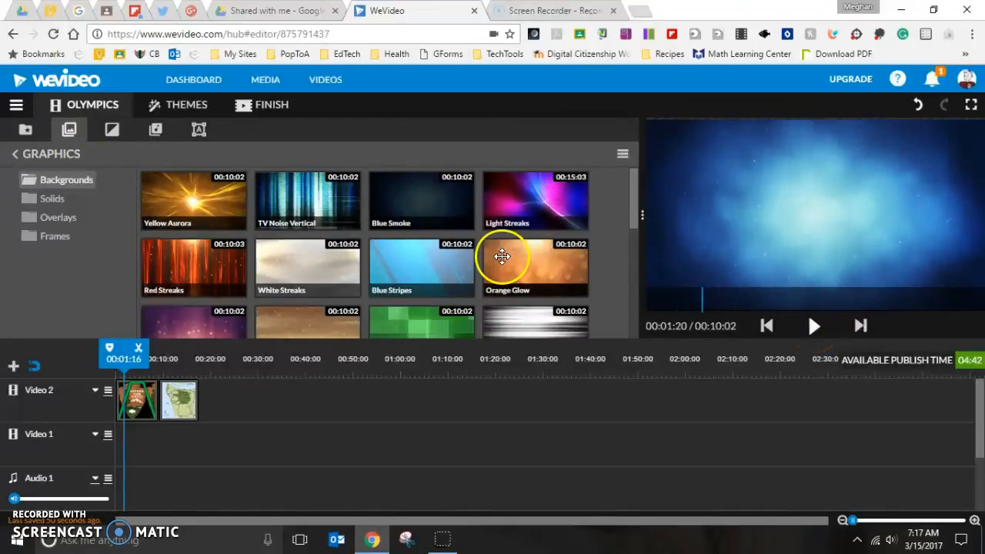
drag(418, 207, 133, 447)
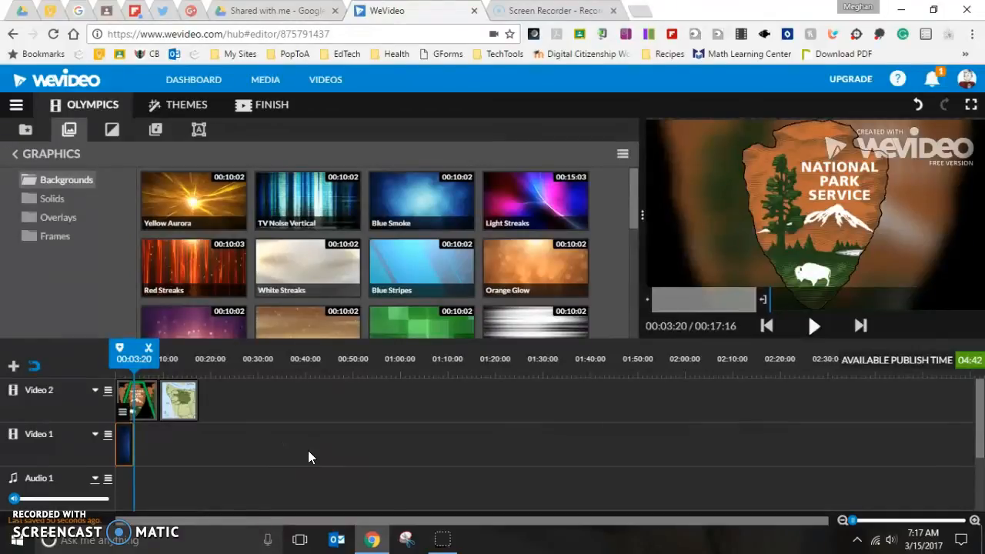
Step: Browse the background, overlay and frame graphics
drag(114, 401, 150, 402)
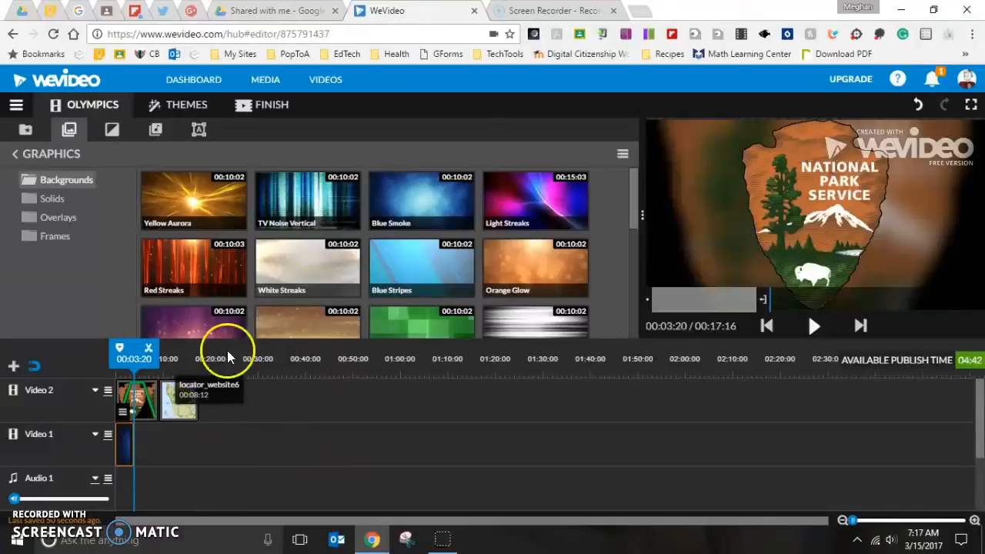
scroll(406, 274, down, 5)
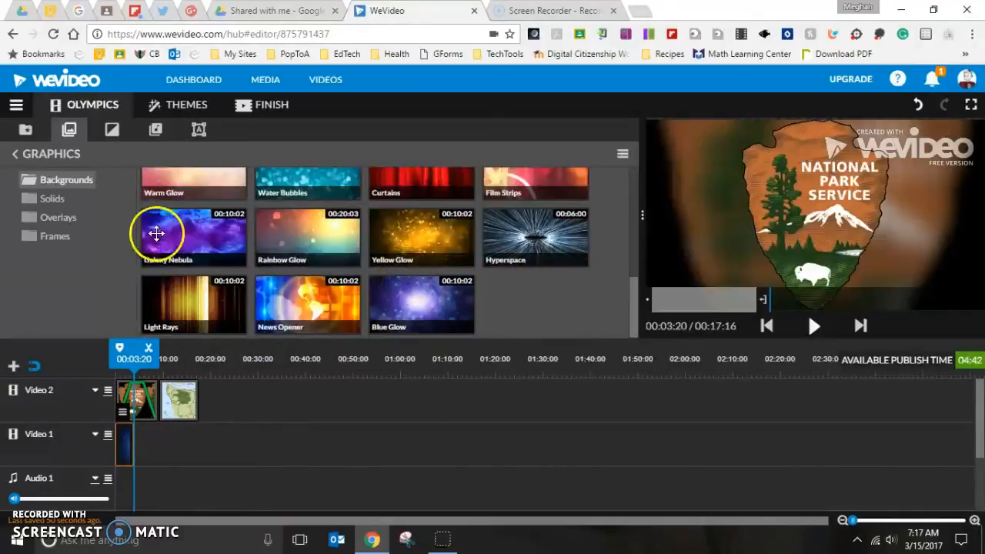
click(60, 222)
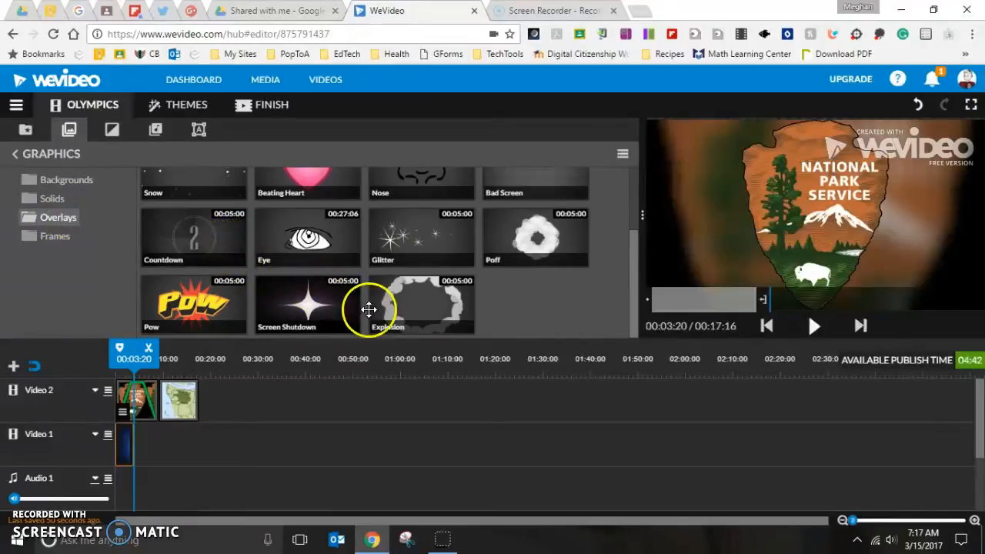
scroll(428, 266, up, 2)
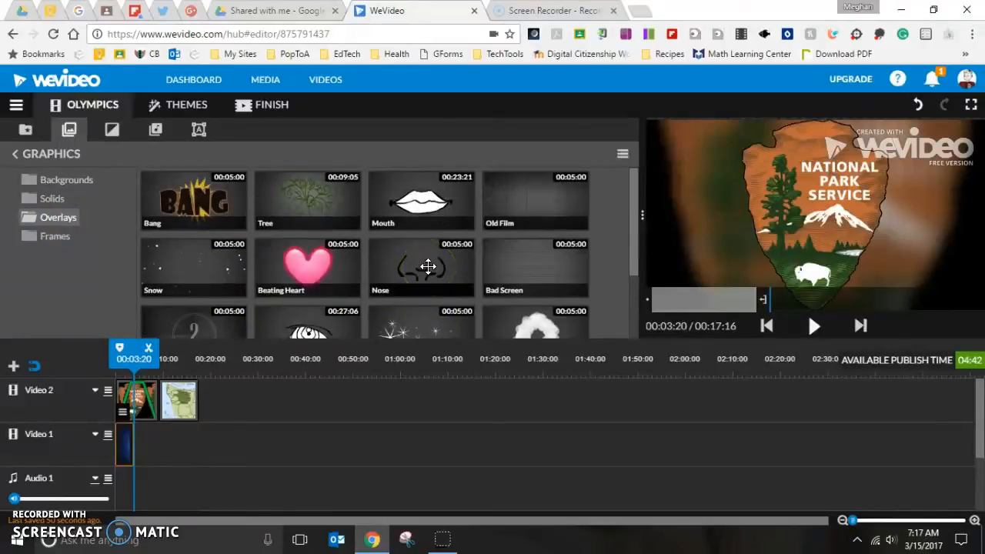
click(54, 239)
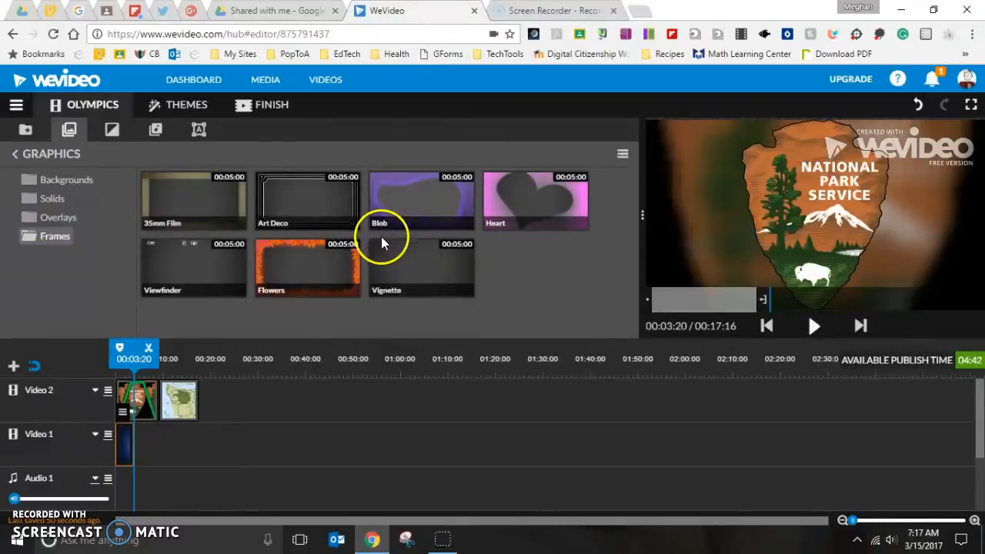
drag(300, 264, 172, 454)
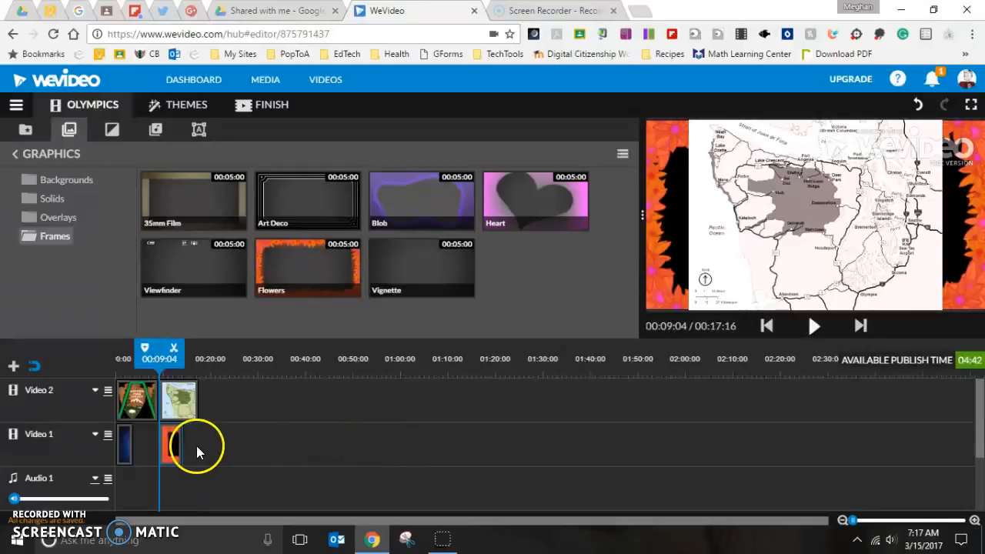
click(174, 451)
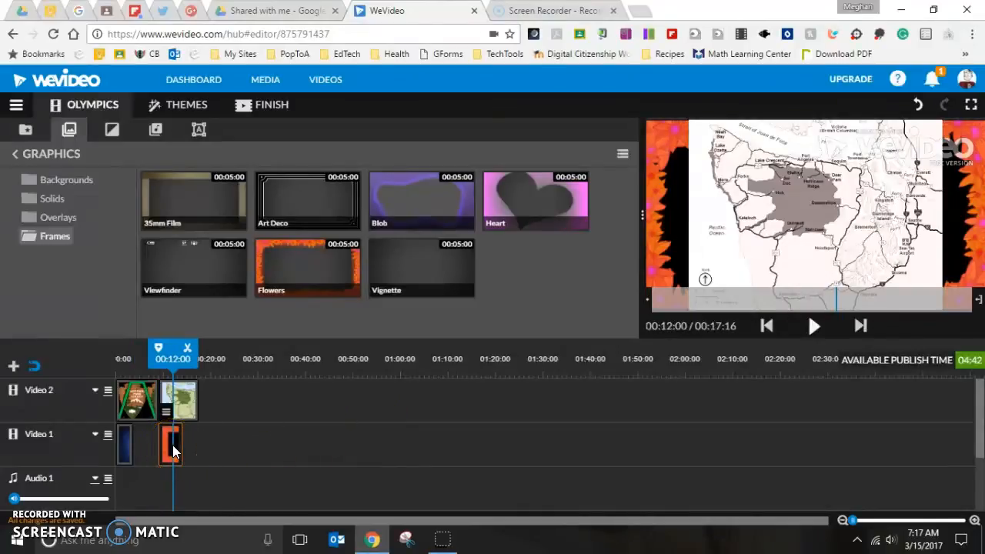
key(Delete)
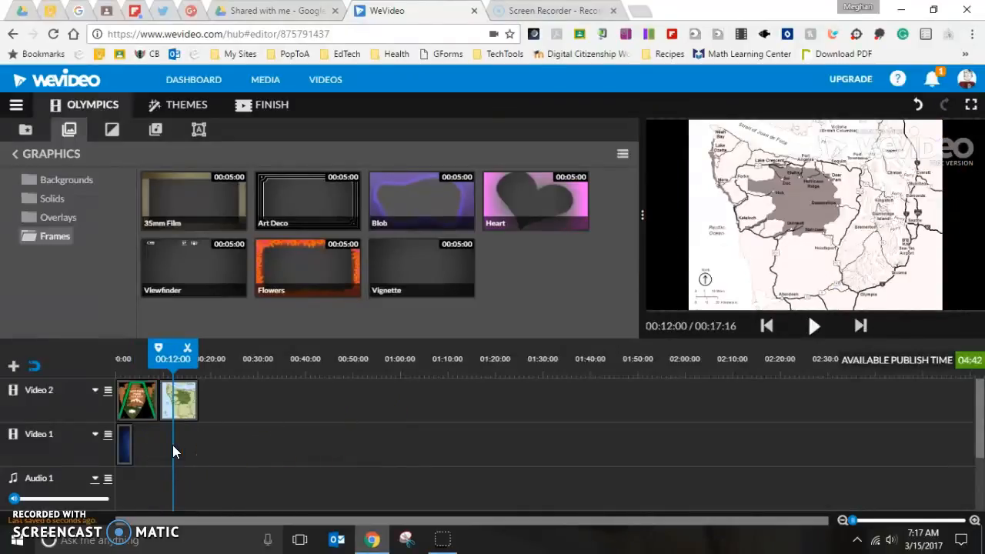
Step: Insert the Circle grid transition from the Additional transitions between the logo and map clips
click(111, 131)
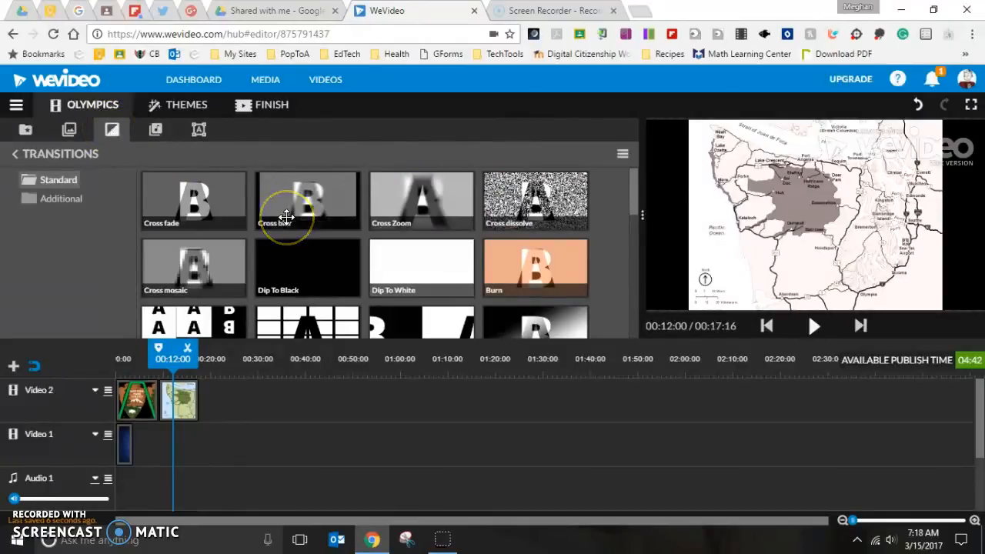
scroll(383, 225, down, 4)
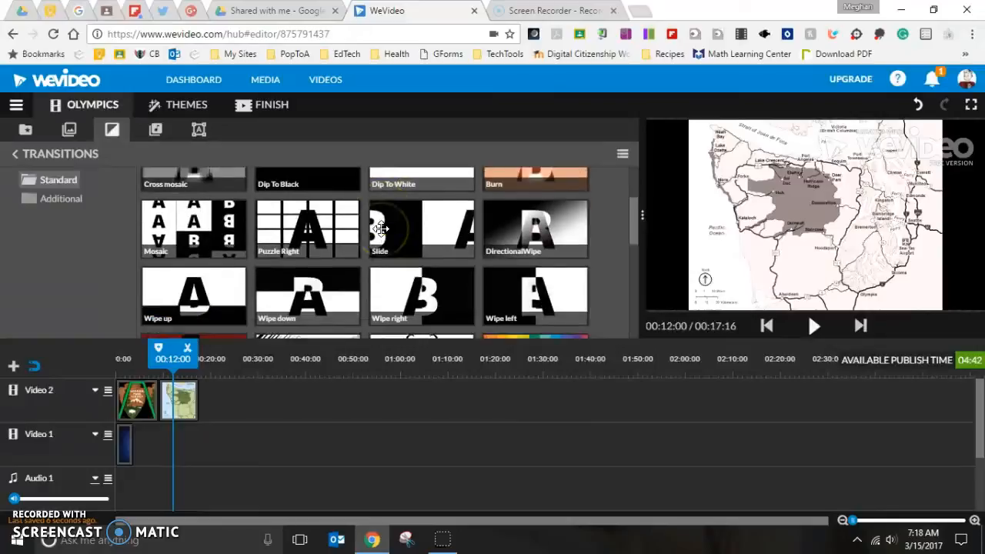
scroll(381, 229, down, 5)
click(145, 214)
click(73, 205)
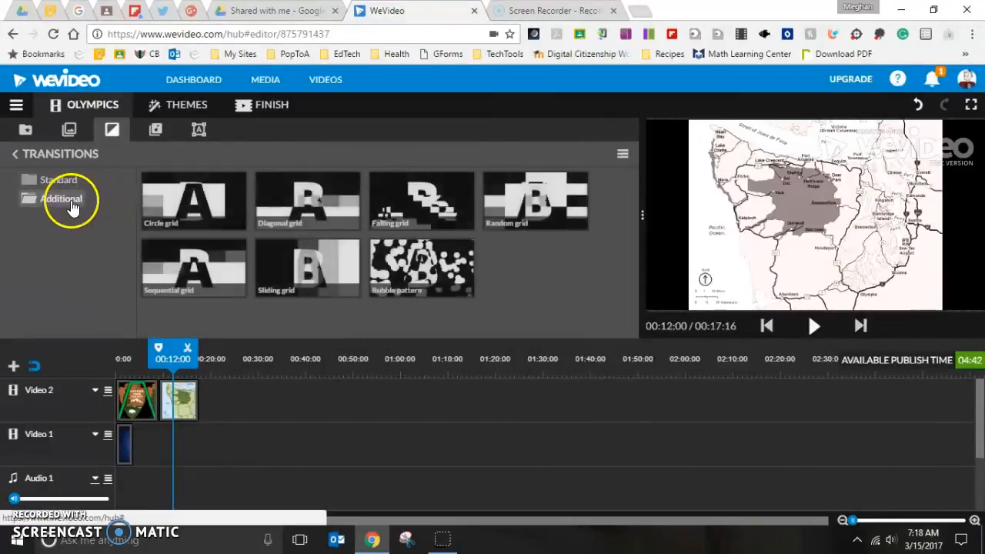
drag(201, 206, 163, 398)
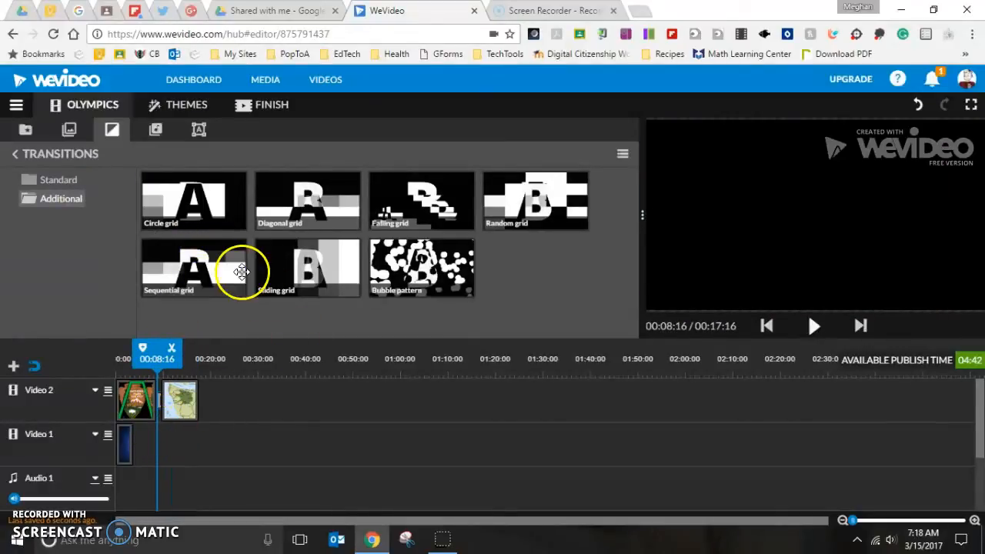
Step: Preview the Insects sound effect from the Animals sound effects and add it to the Audio 1 track after the logo
click(156, 131)
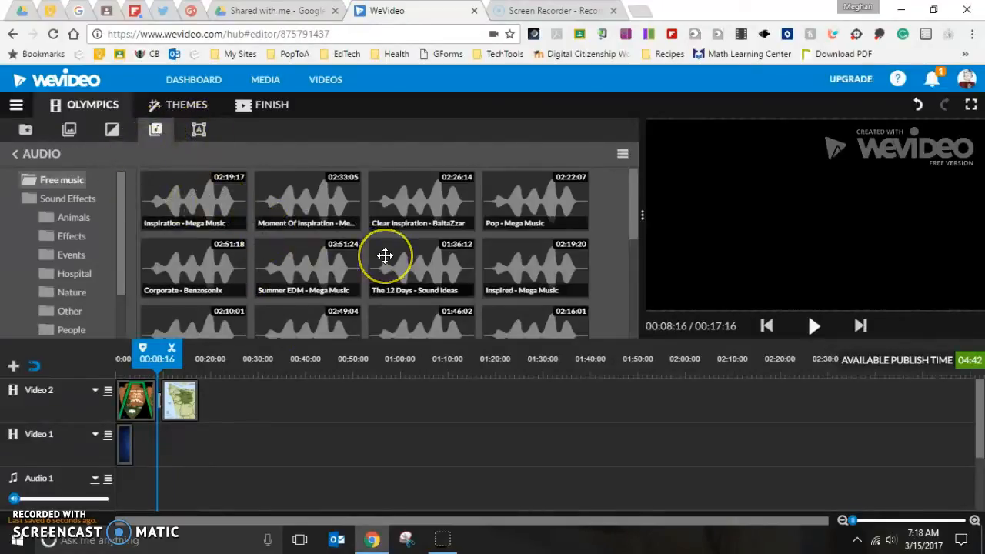
scroll(385, 256, down, 2)
scroll(384, 255, down, 3)
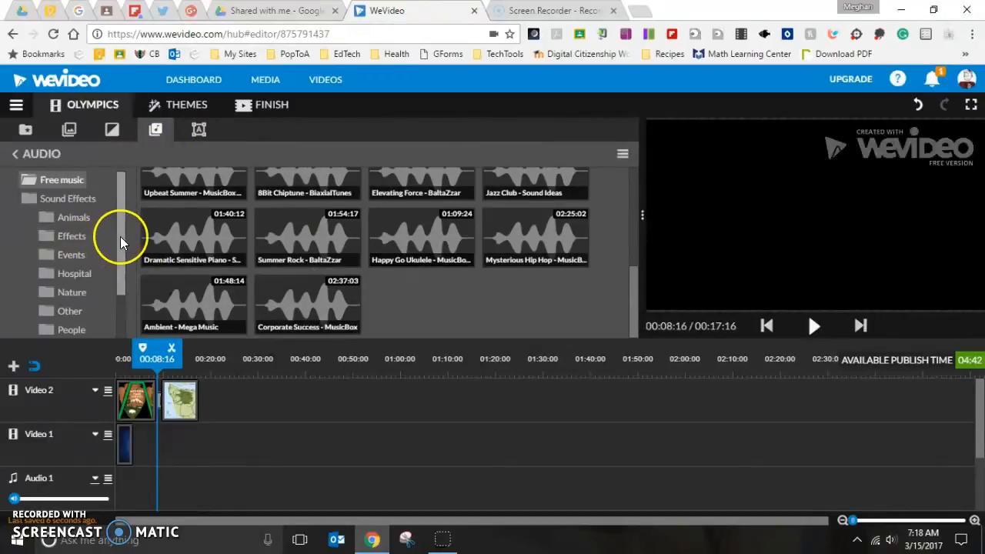
drag(120, 236, 119, 258)
click(73, 192)
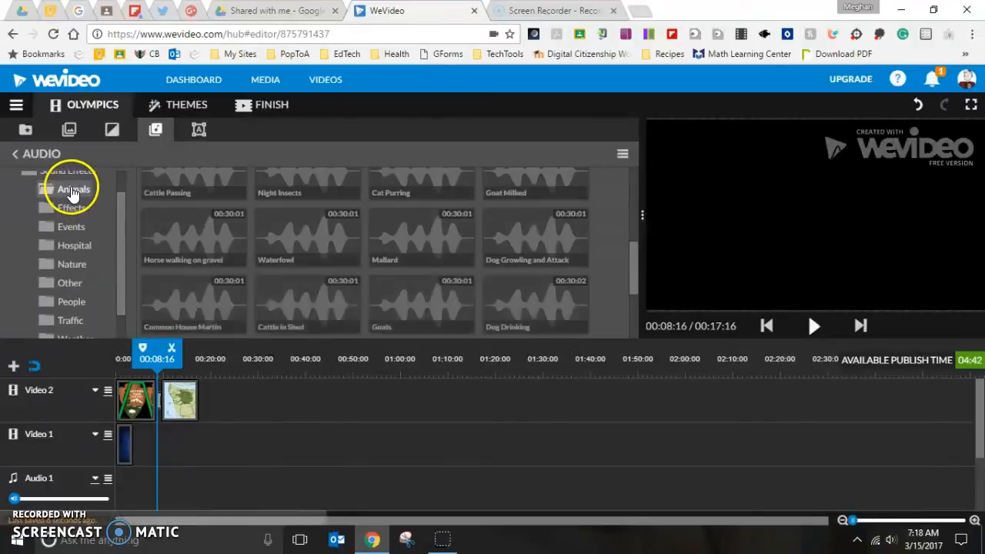
scroll(226, 300, up, 5)
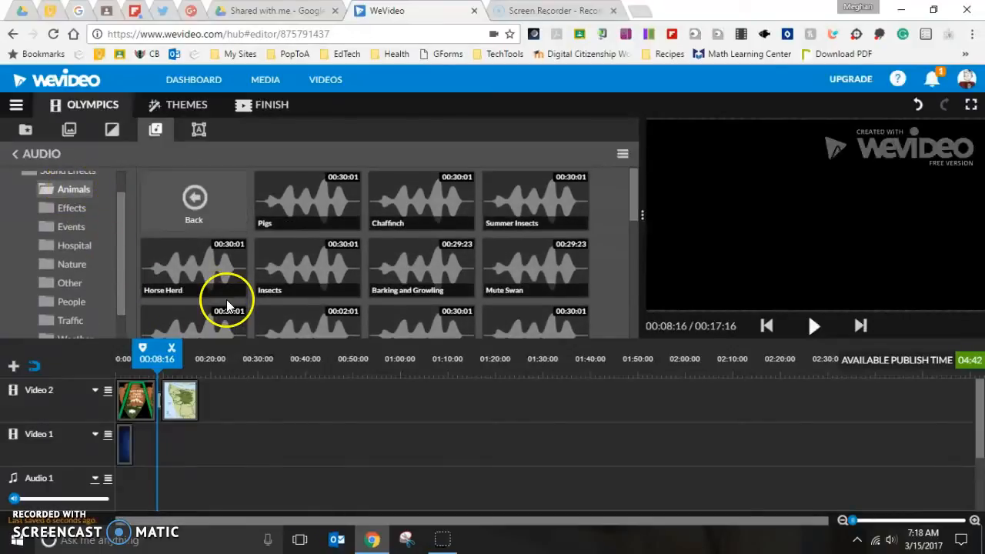
click(286, 253)
click(818, 327)
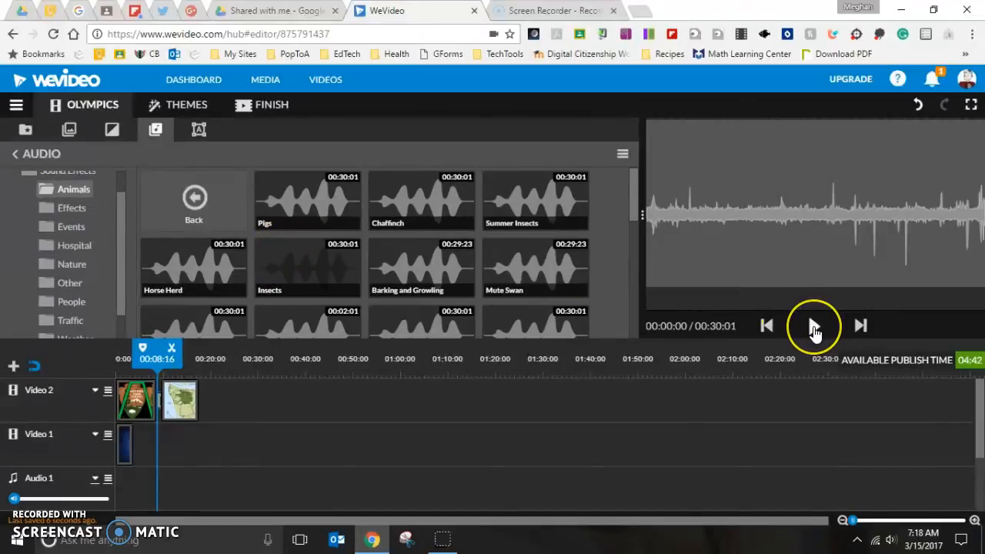
click(814, 327)
drag(302, 281, 178, 485)
Step: Raise the Voiceover 1 track volume and lower the Audio 1 track volume to about 8%
scroll(278, 464, down, 1)
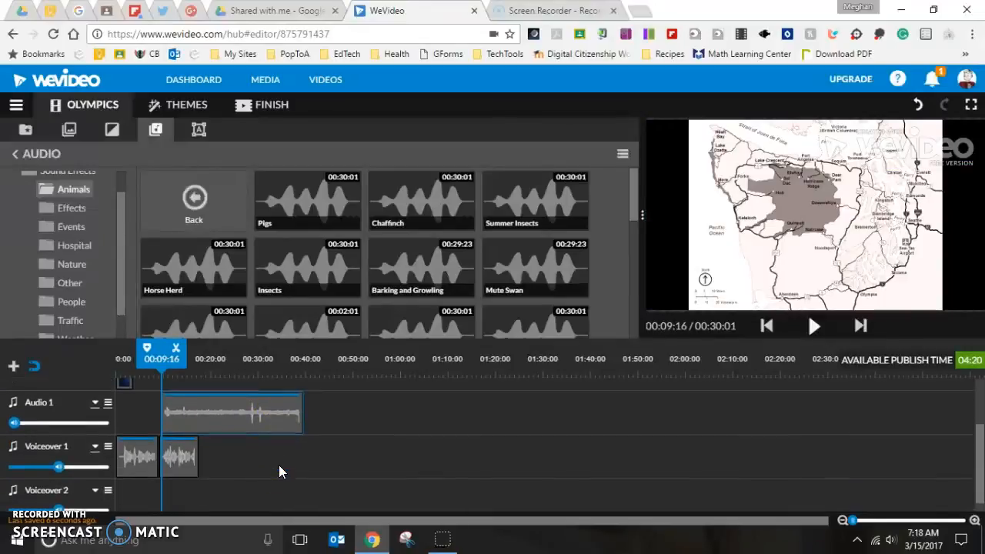
scroll(279, 465, down, 1)
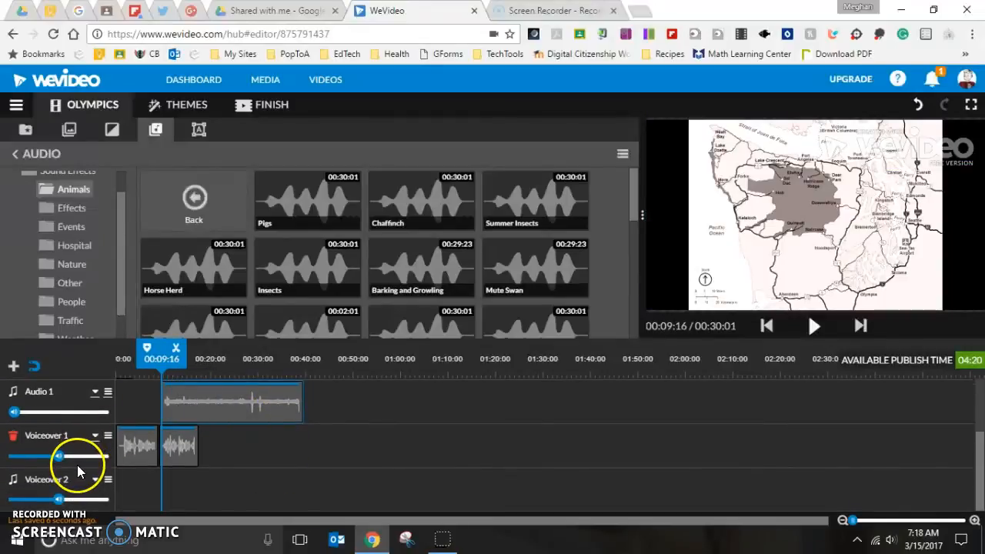
drag(60, 456, 76, 456)
mouse_move(14, 412)
mouse_down()
mouse_move(25, 414)
mouse_move(15, 415)
mouse_up()
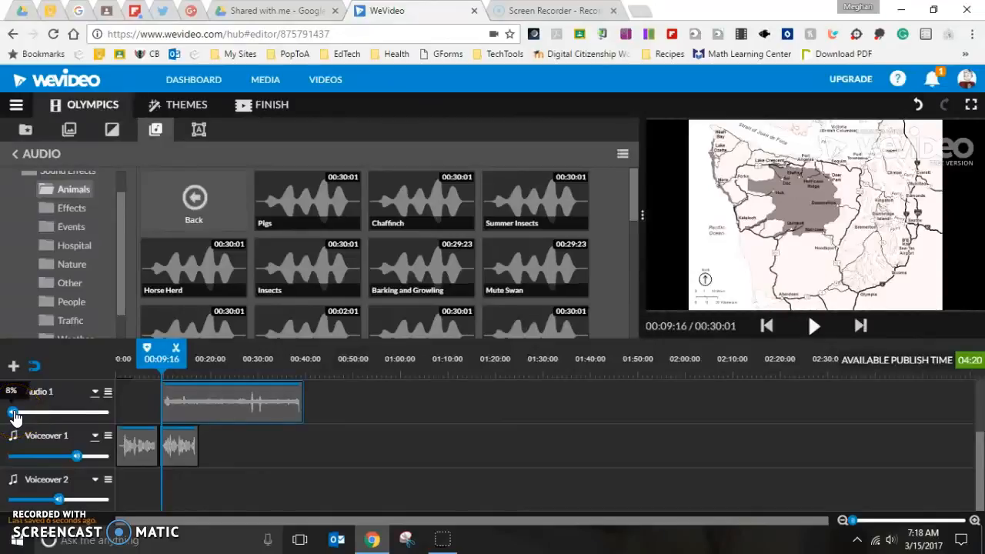
Step: Trim the Insects sound clip so it ends with the map clip
scroll(211, 421, up, 2)
scroll(211, 421, down, 2)
scroll(212, 421, up, 2)
drag(200, 402, 201, 486)
click(201, 486)
drag(304, 486, 197, 479)
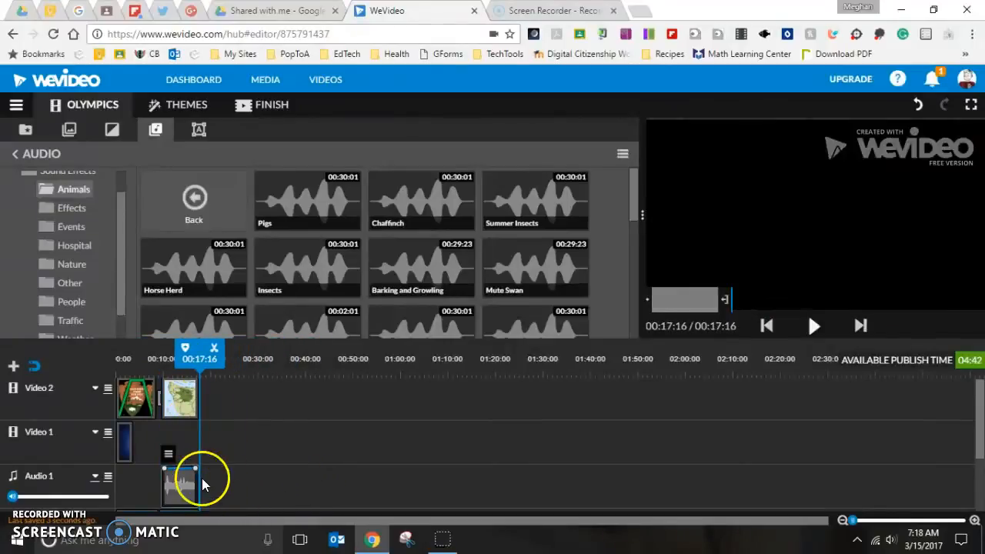
Step: Add a Text graphic on Video 1 after the background and set its text to Olympic National Park
click(199, 131)
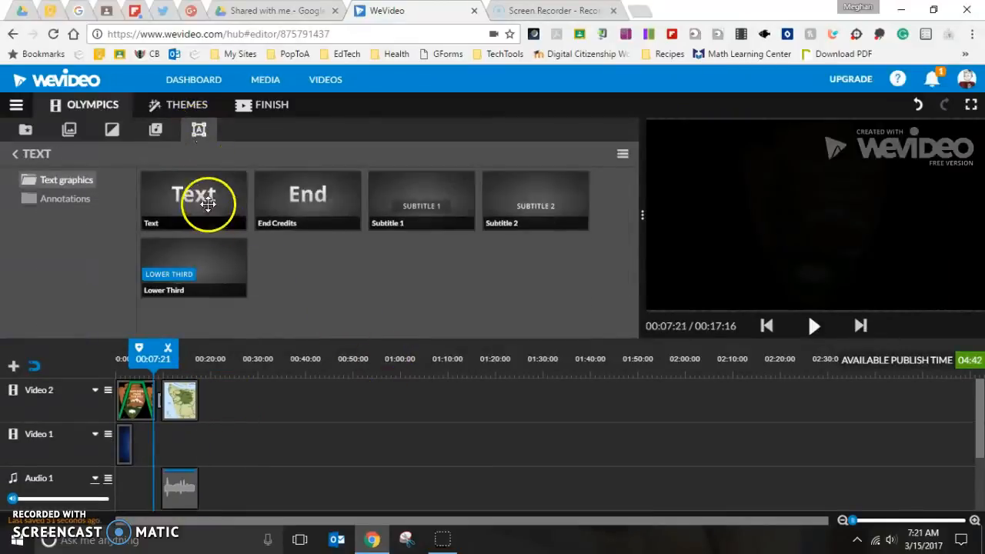
click(207, 202)
drag(207, 201, 148, 455)
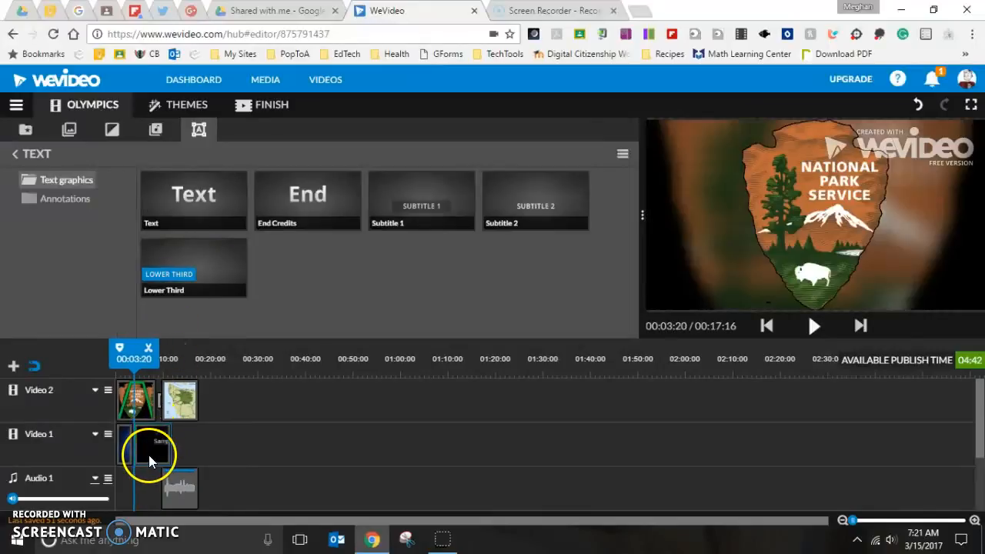
double_click(147, 454)
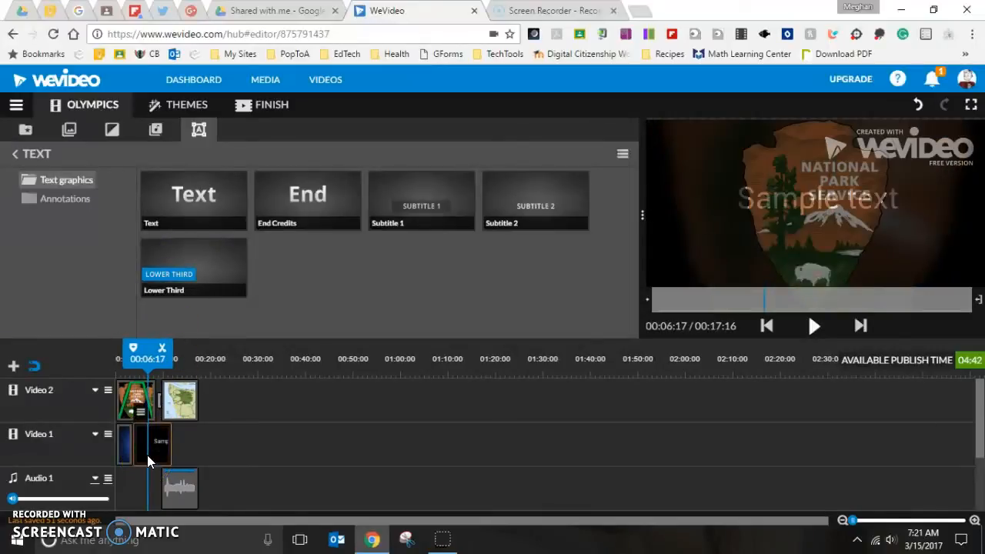
drag(81, 195, 19, 195)
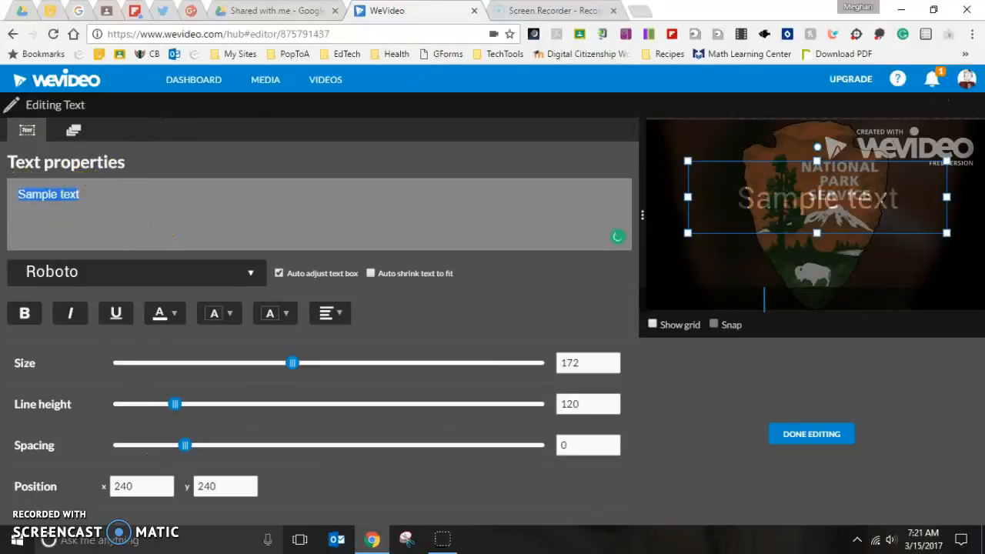
text(Olympic National Park)
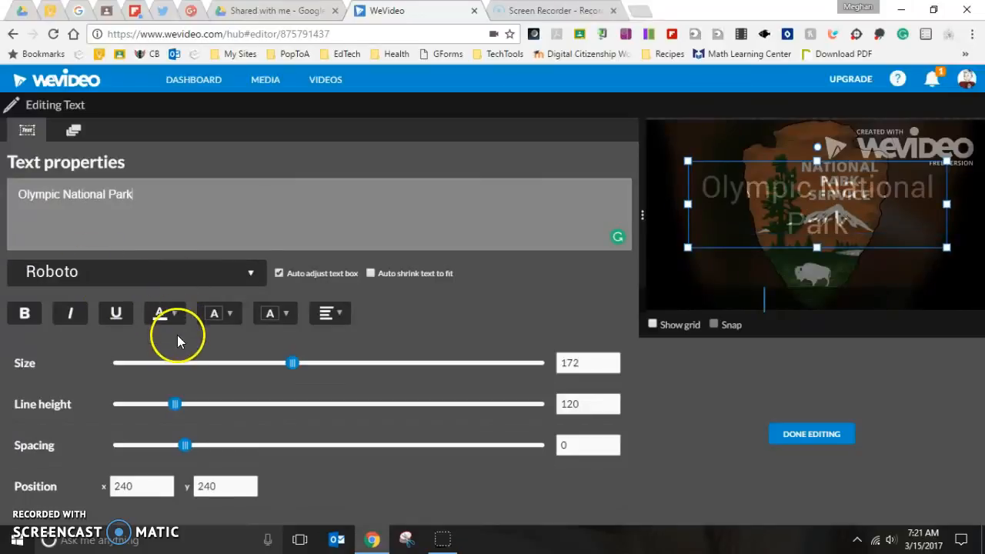
click(819, 433)
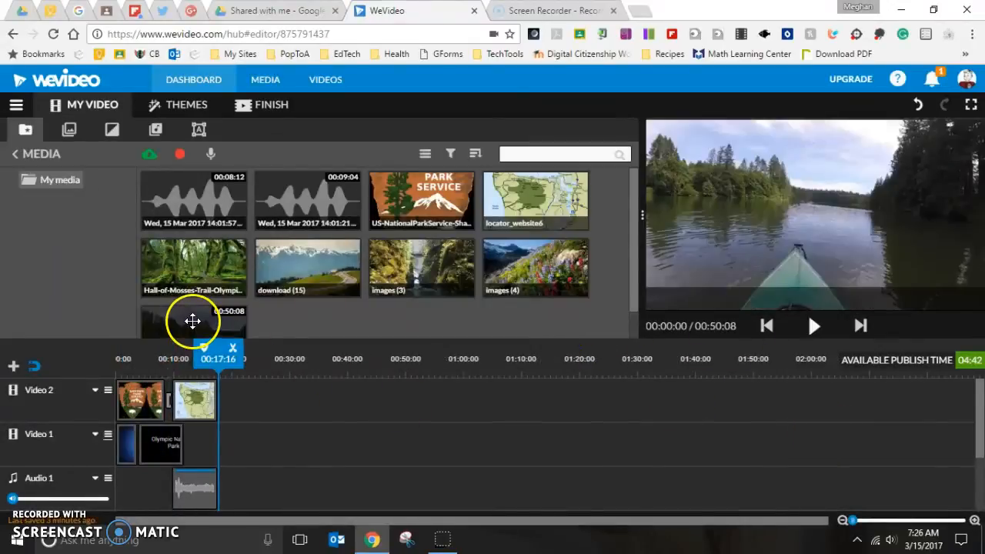
Step: Add the kayak lake video after the map clip on Video 2, then split out and delete a middle section
mouse_move(193, 321)
mouse_down()
mouse_move(213, 325)
mouse_move(244, 392)
mouse_up()
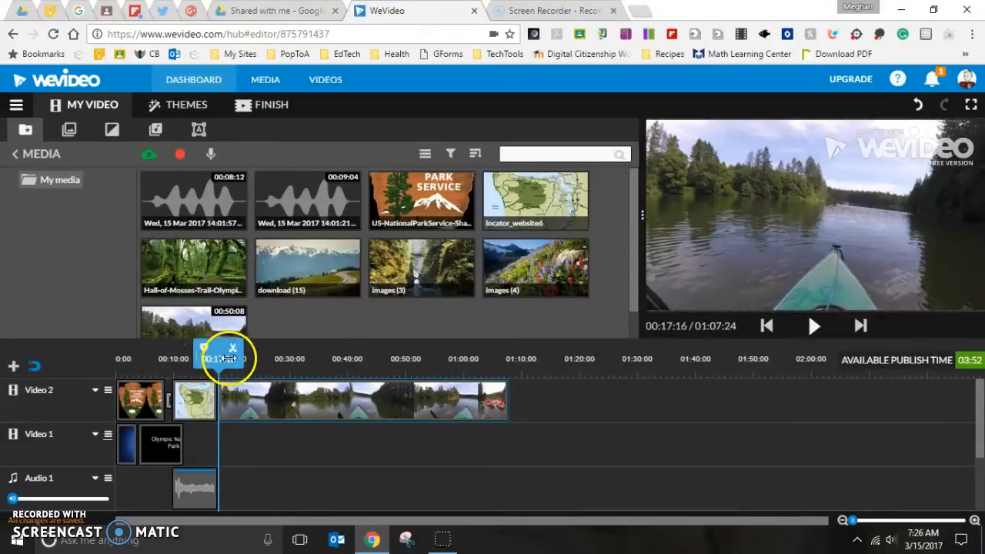
drag(247, 347, 387, 348)
click(295, 349)
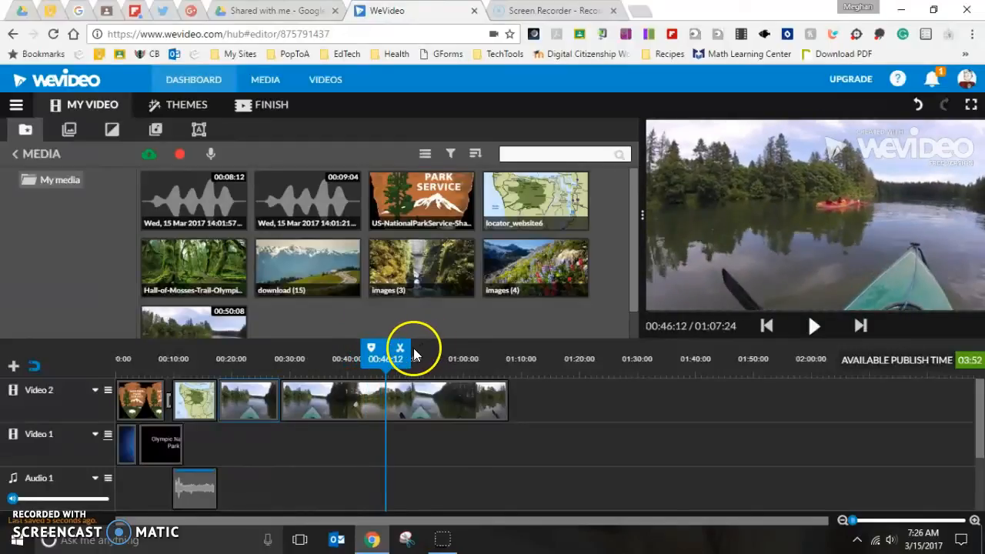
click(398, 347)
click(332, 402)
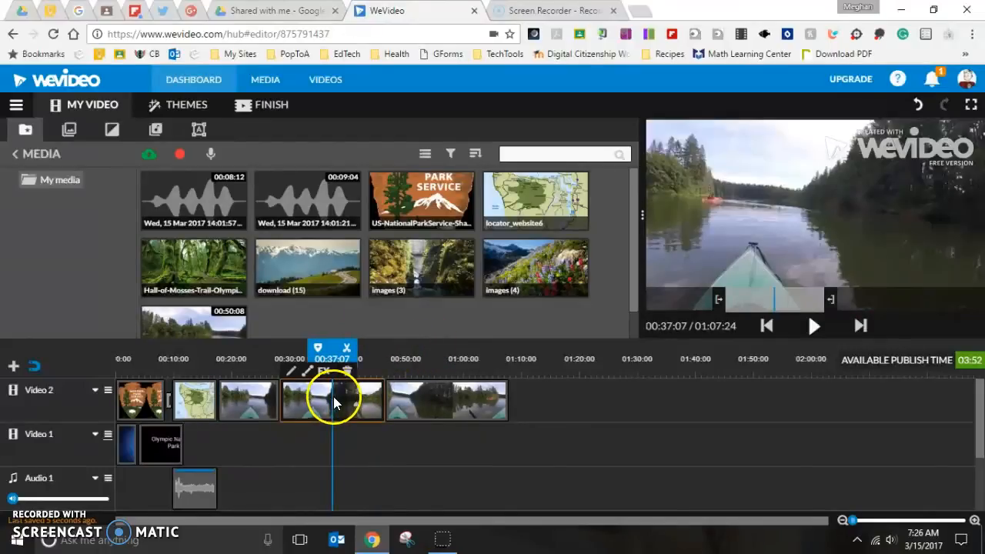
click(347, 372)
drag(435, 398, 331, 407)
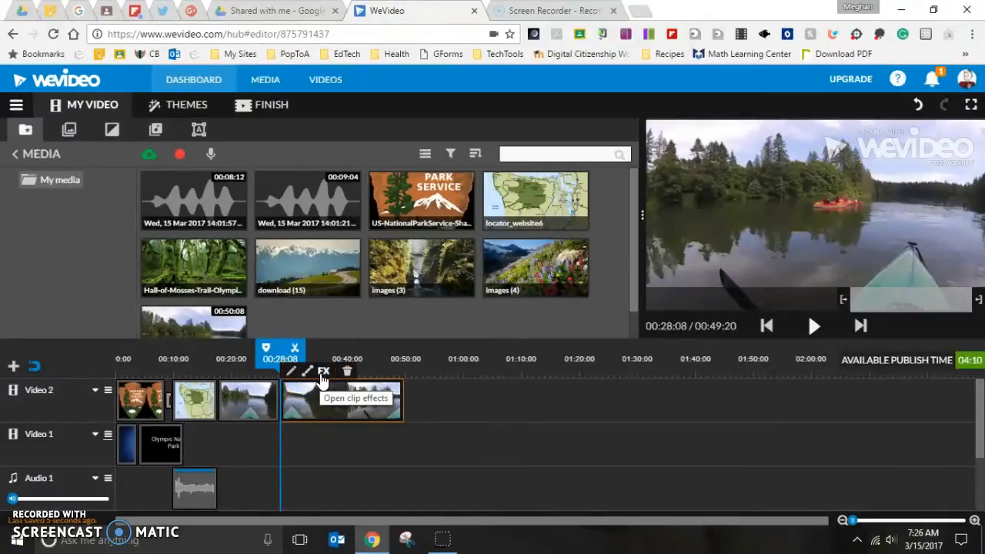
Step: Play back the project from the start
drag(297, 352, 113, 347)
key(space)
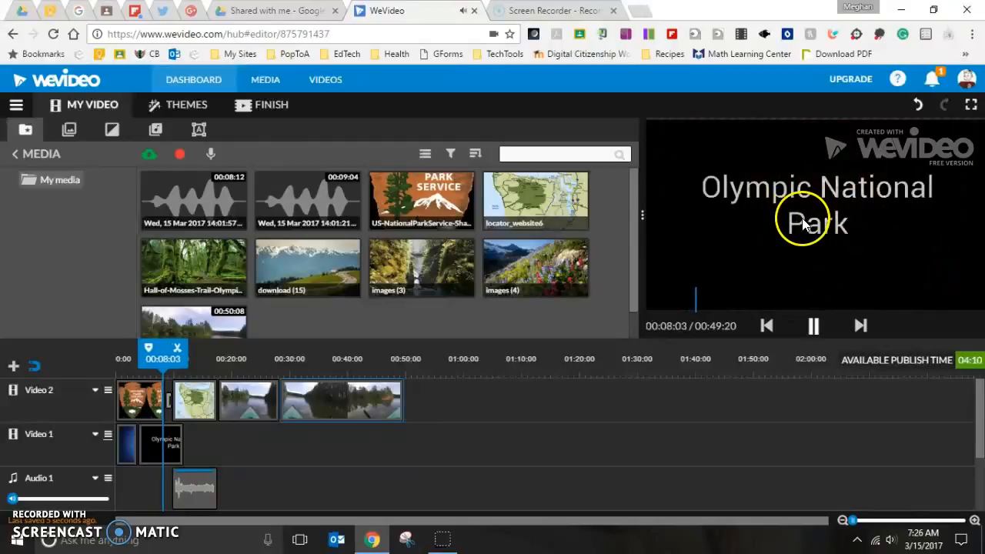
click(245, 402)
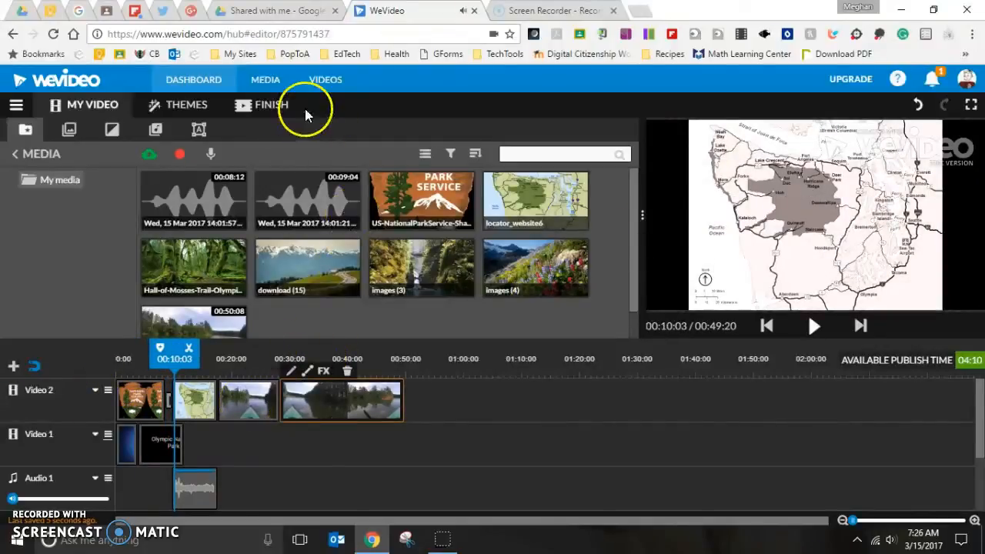
Step: Open the finish screen and set the video title to Olympics
click(262, 110)
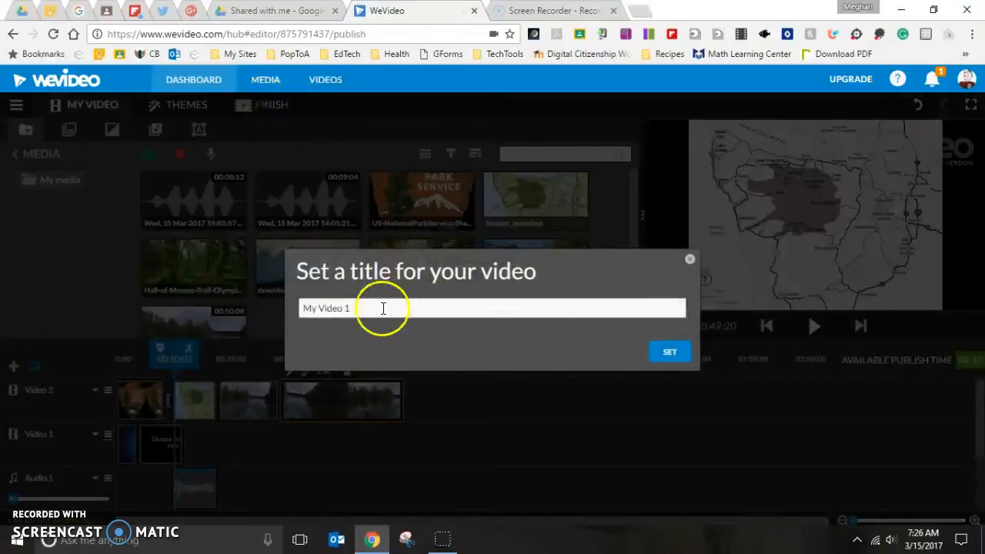
drag(372, 307, 219, 312)
text(Olympics)
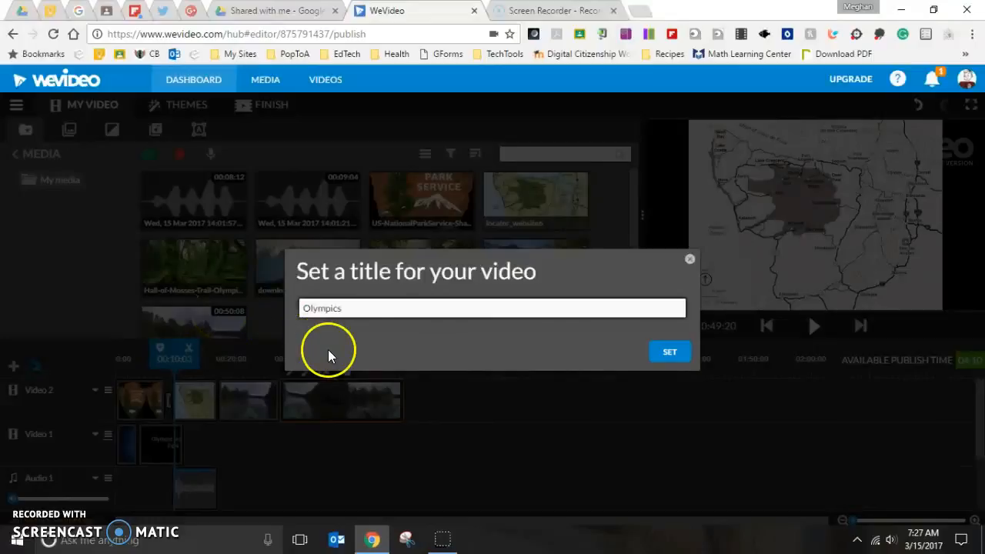
click(670, 352)
Step: Try choosing YouTube and then Google Drive as the publishing destination
click(649, 206)
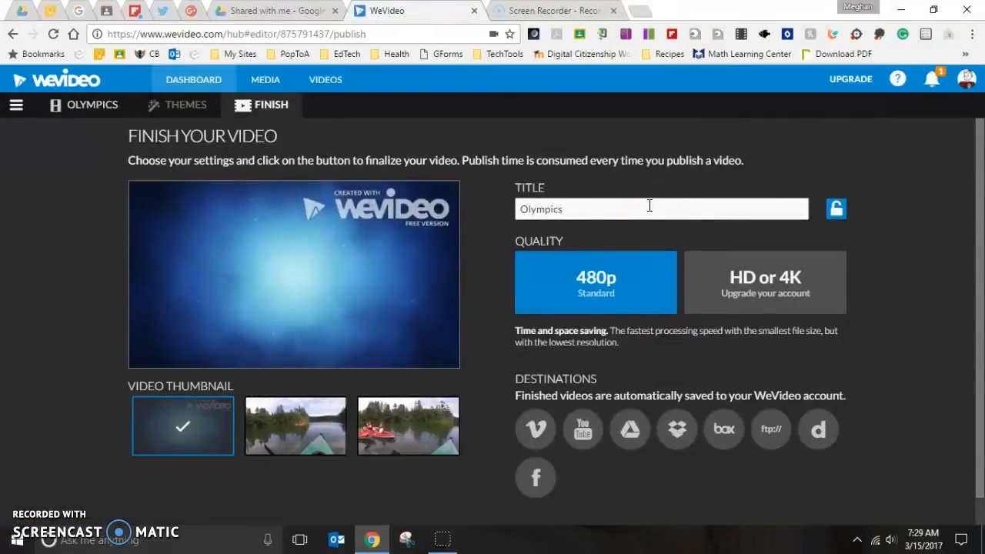
click(582, 430)
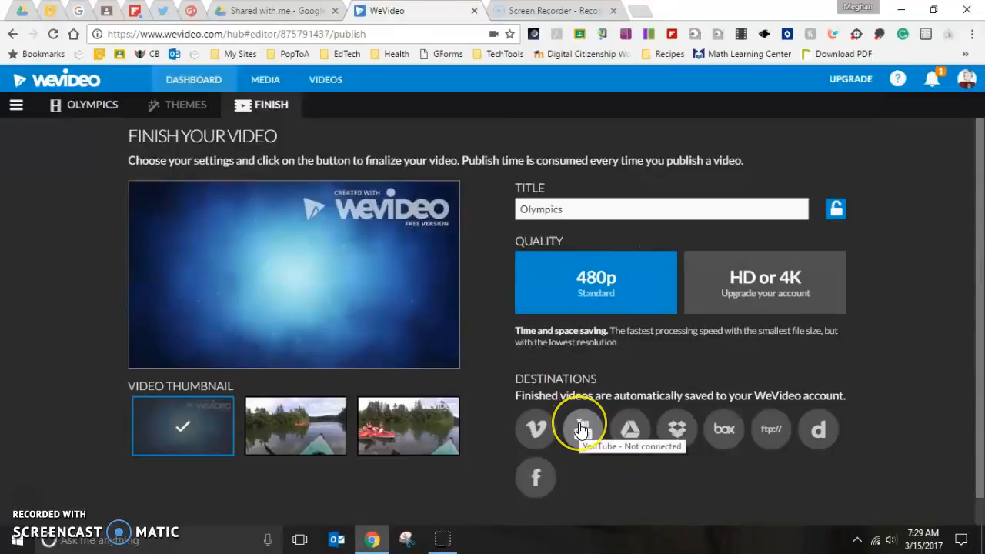
click(633, 428)
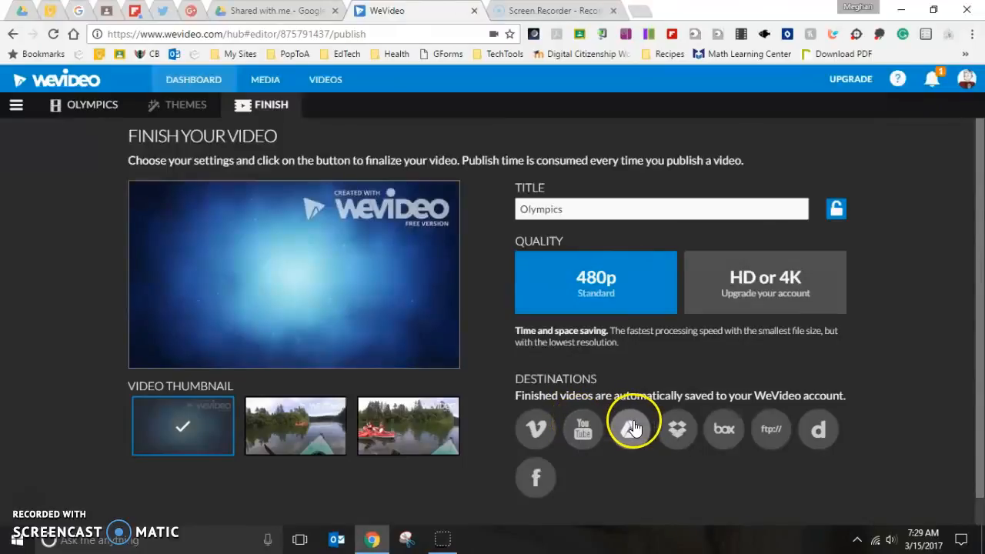